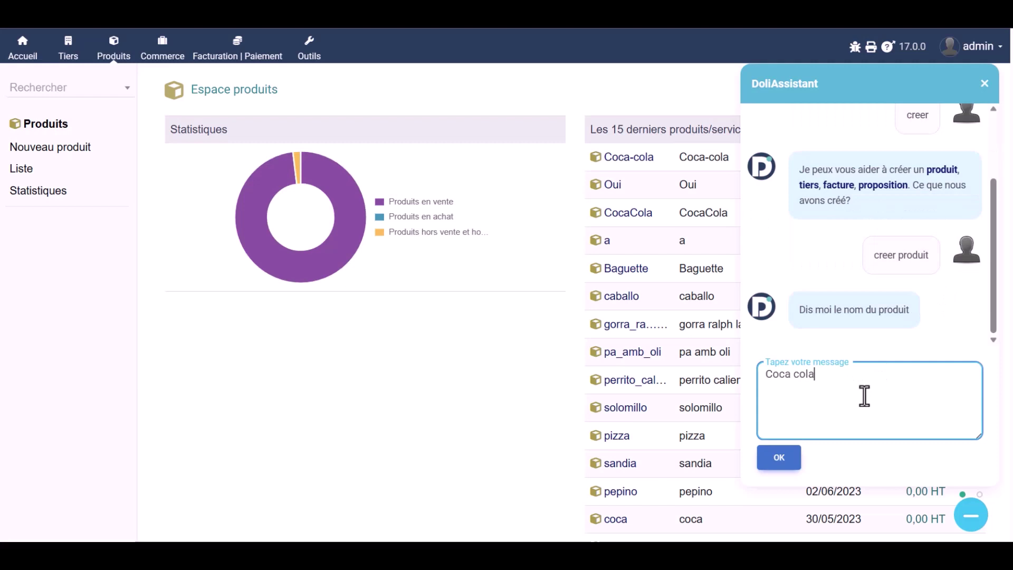
# Step: Create the product Coca cola through the assistant and add an automatically generated description on the subject Coca cola
pyautogui.click(782, 464)
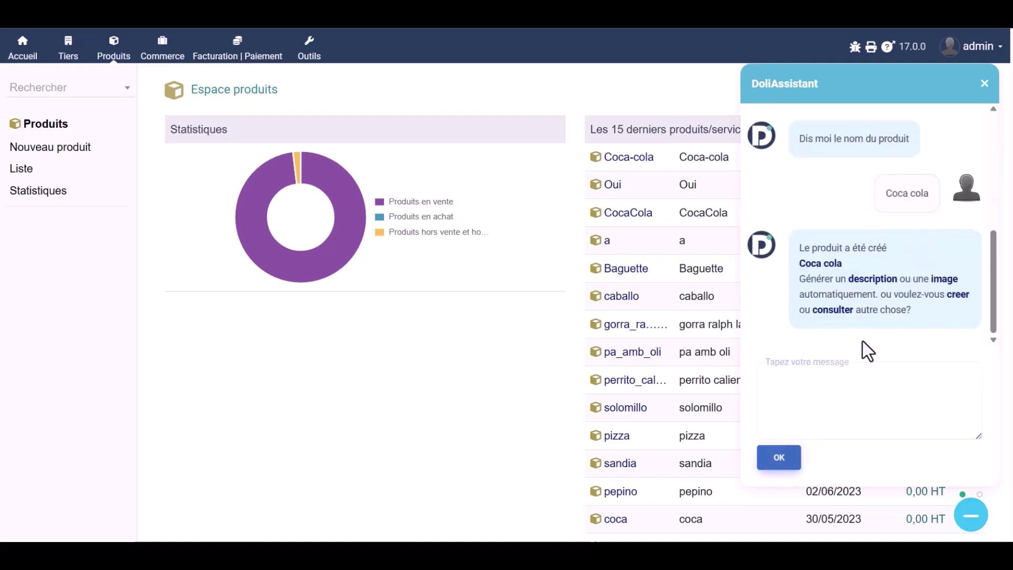
pyautogui.click(882, 282)
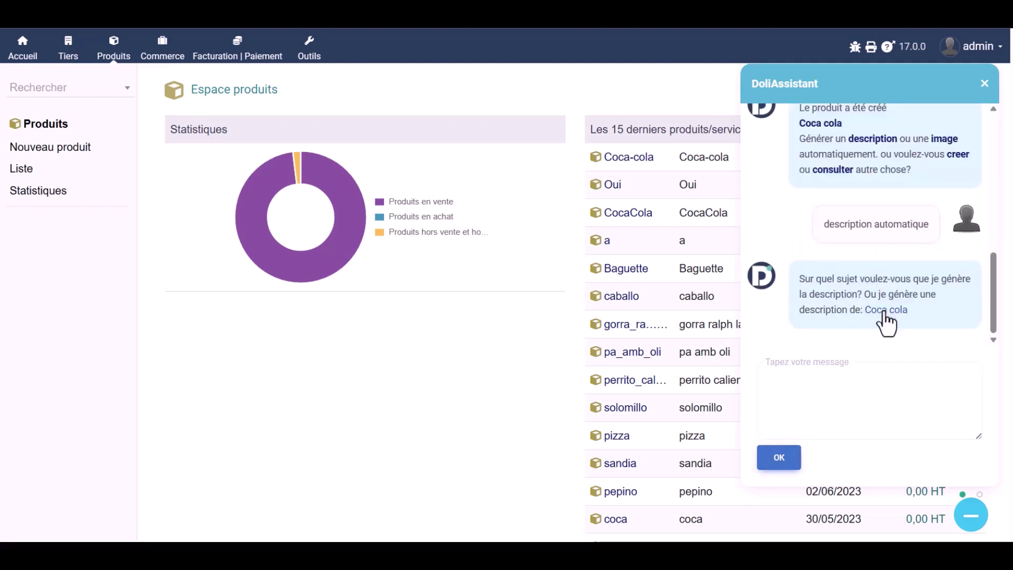
pyautogui.click(884, 315)
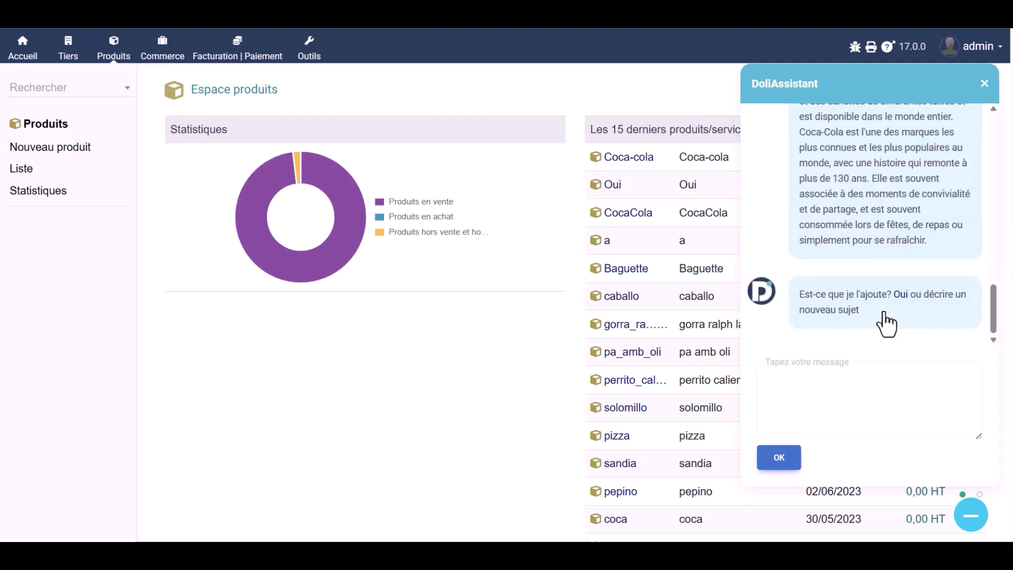
pyautogui.scroll(5, 886, 325)
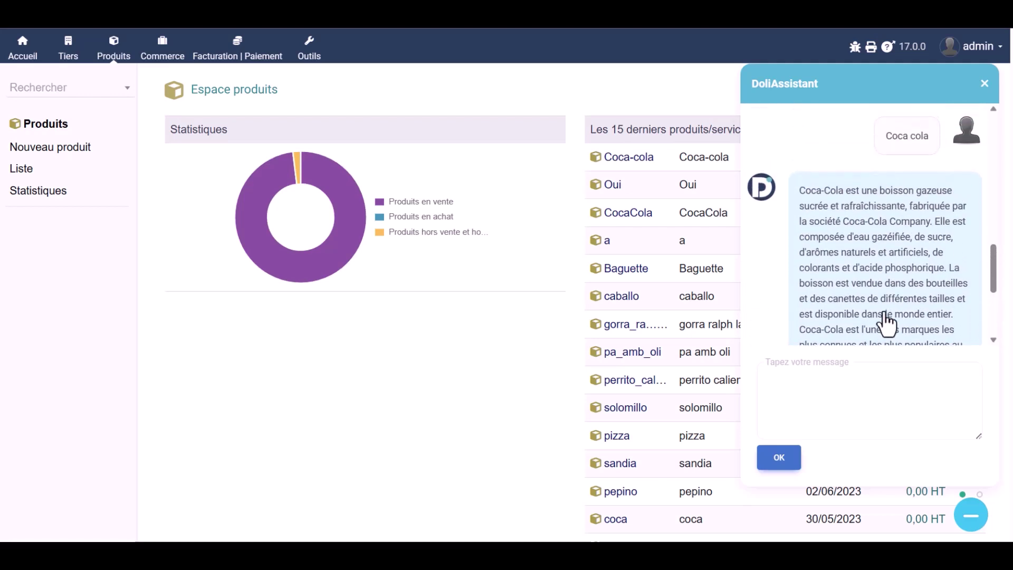
pyautogui.scroll(-4, 886, 324)
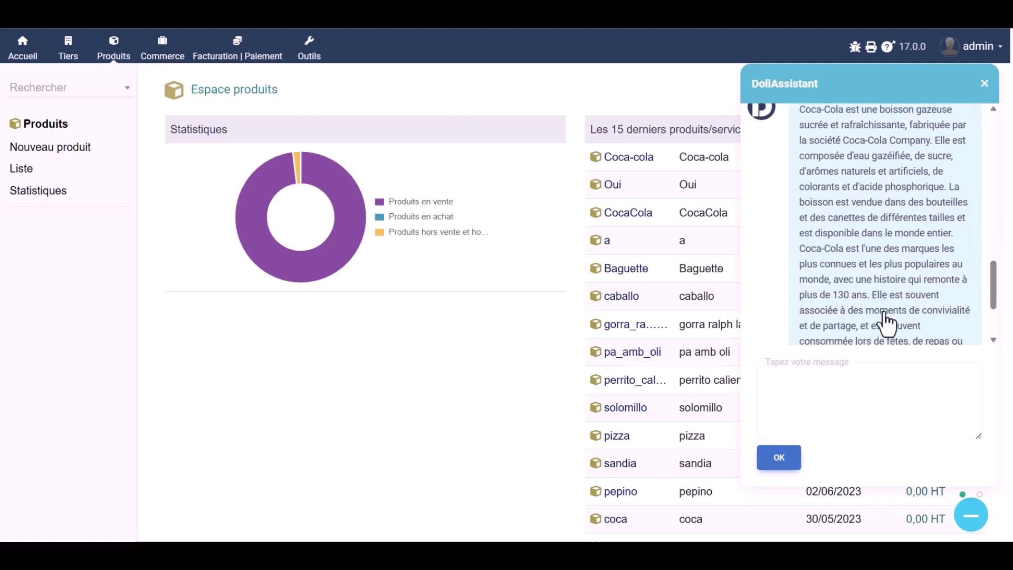
pyautogui.scroll(-3, 886, 325)
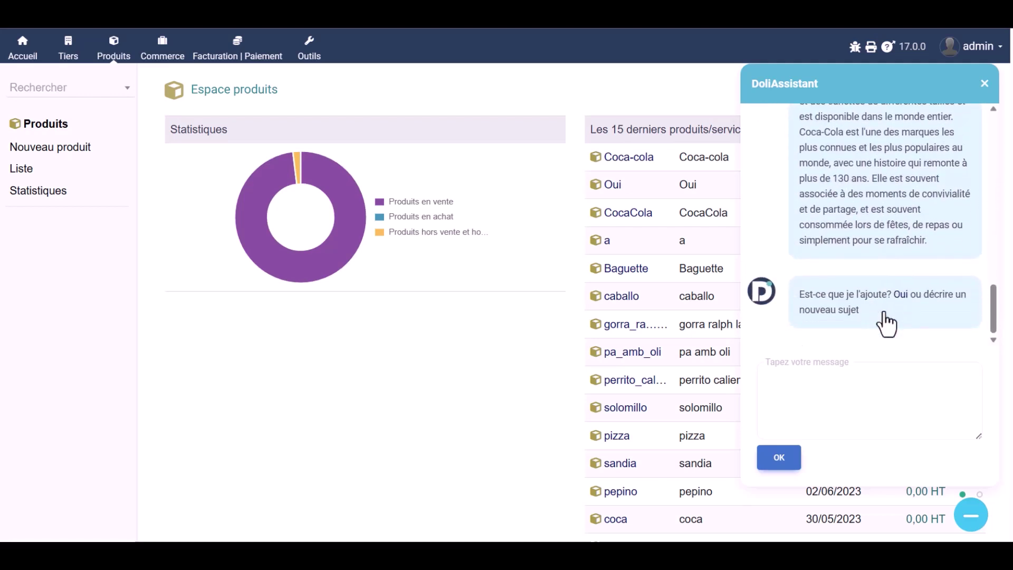
pyautogui.click(900, 295)
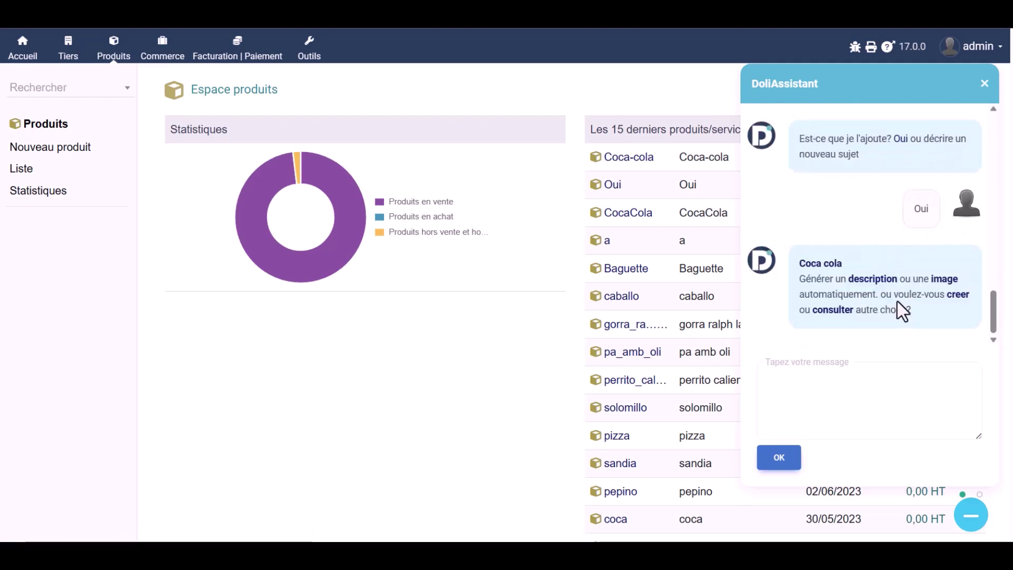
# Step: Have the assistant generate an image of a Coca-Cola can and add it to the Coca cola product
pyautogui.click(944, 280)
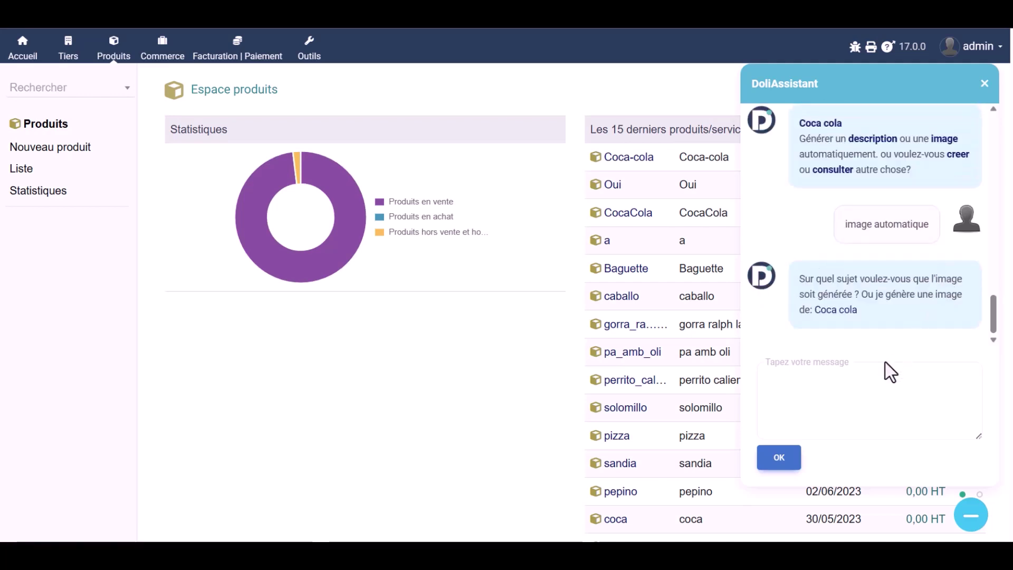
pyautogui.click(863, 394)
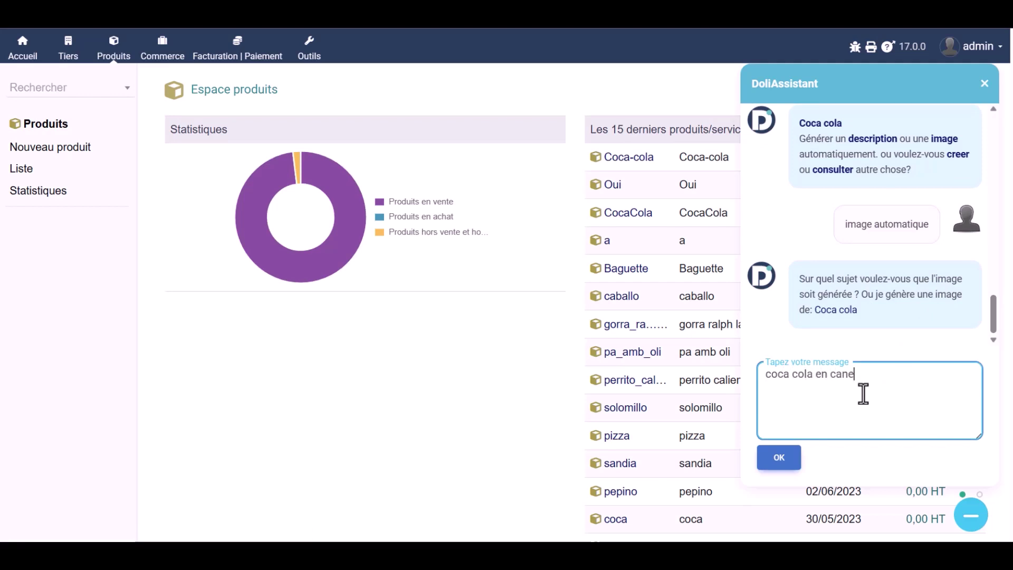
pyautogui.click(776, 464)
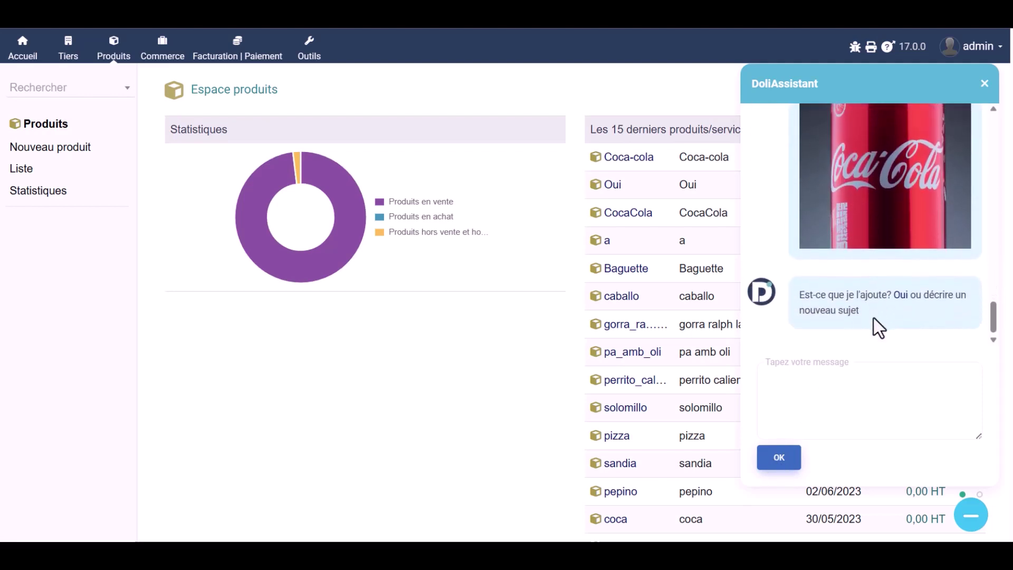
pyautogui.click(901, 297)
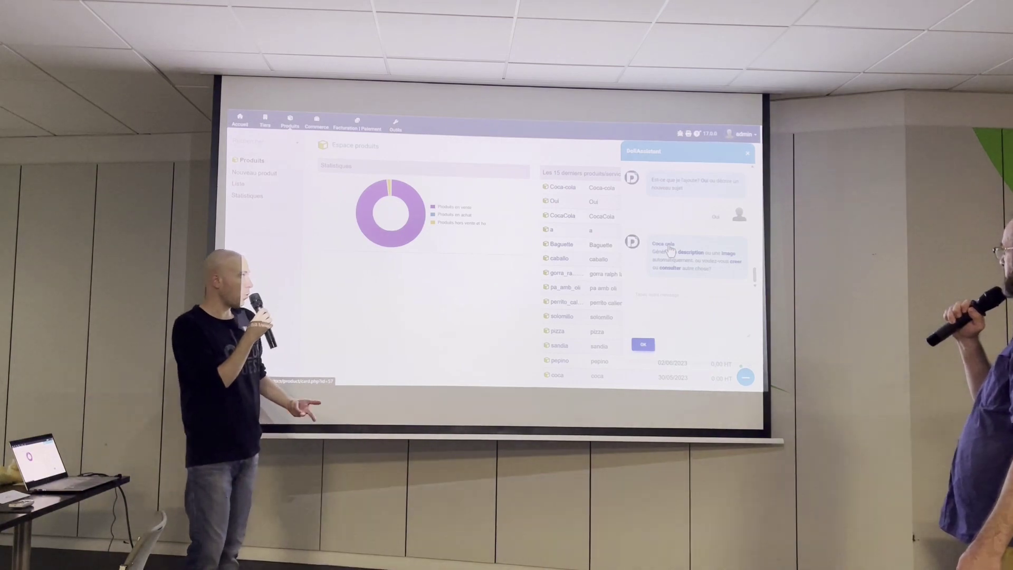
# Step: Open the Coca cola product card and review its image and description
pyautogui.click(668, 247)
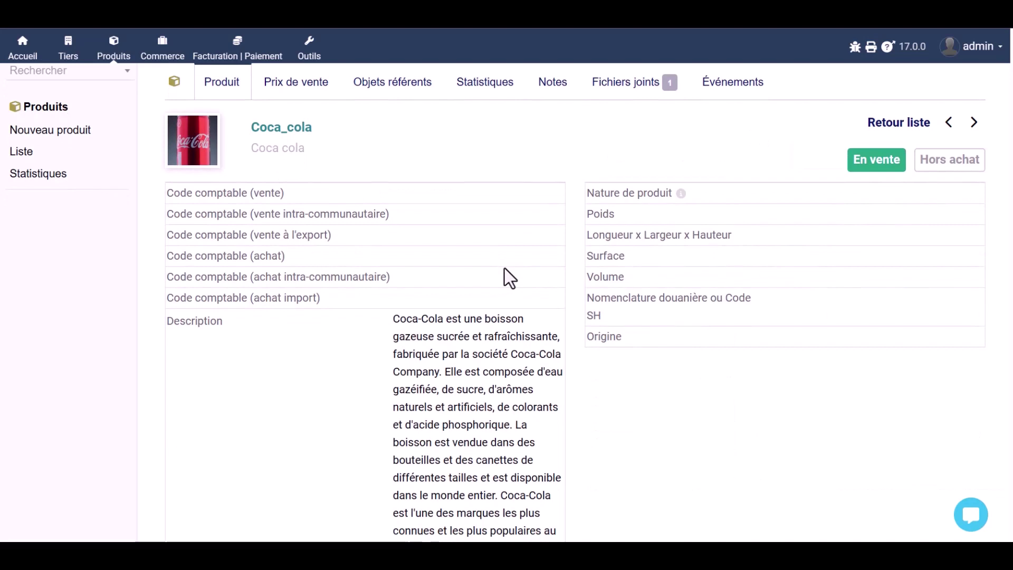
pyautogui.scroll(-3, 504, 268)
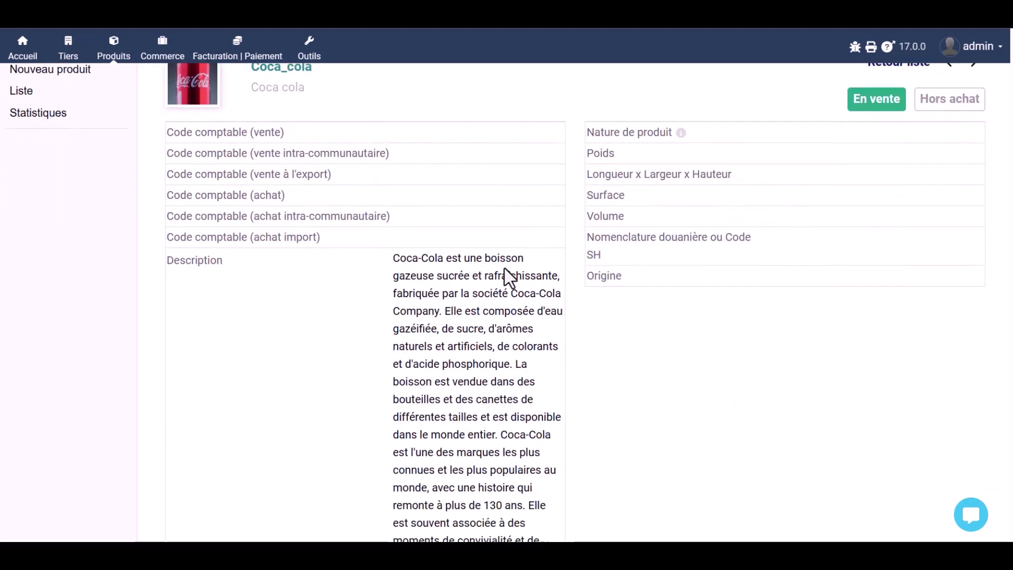
pyautogui.scroll(-2, 505, 268)
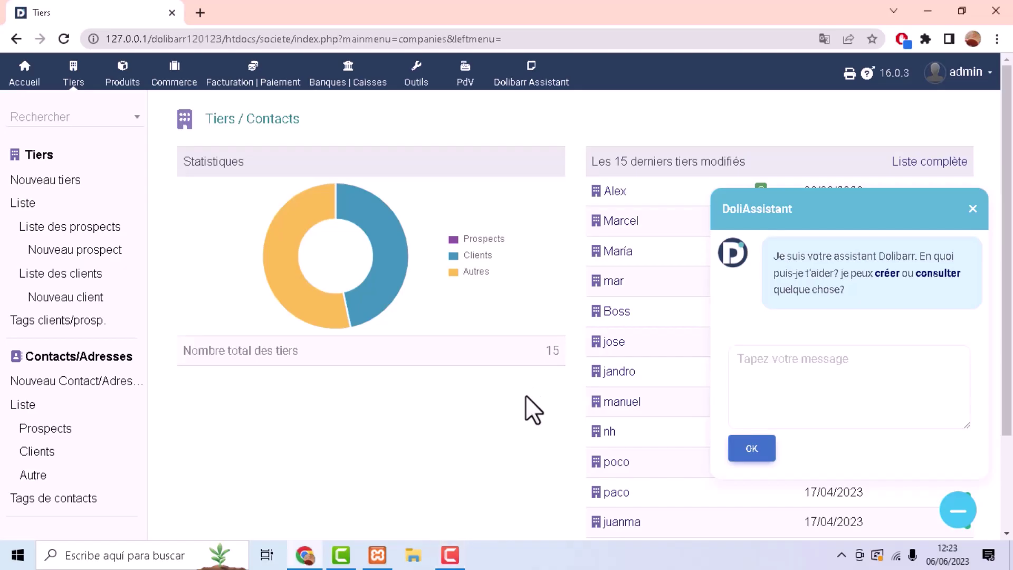
# Step: Show the page in full screen and create a new third party through the assistant, supplying the third party's name
pyautogui.press('F11')
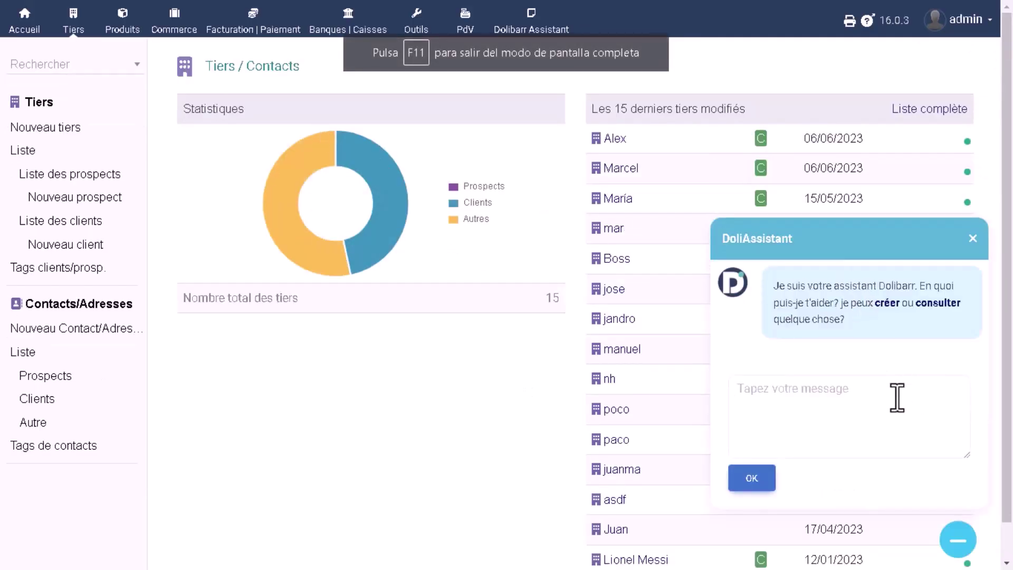
pyautogui.click(888, 304)
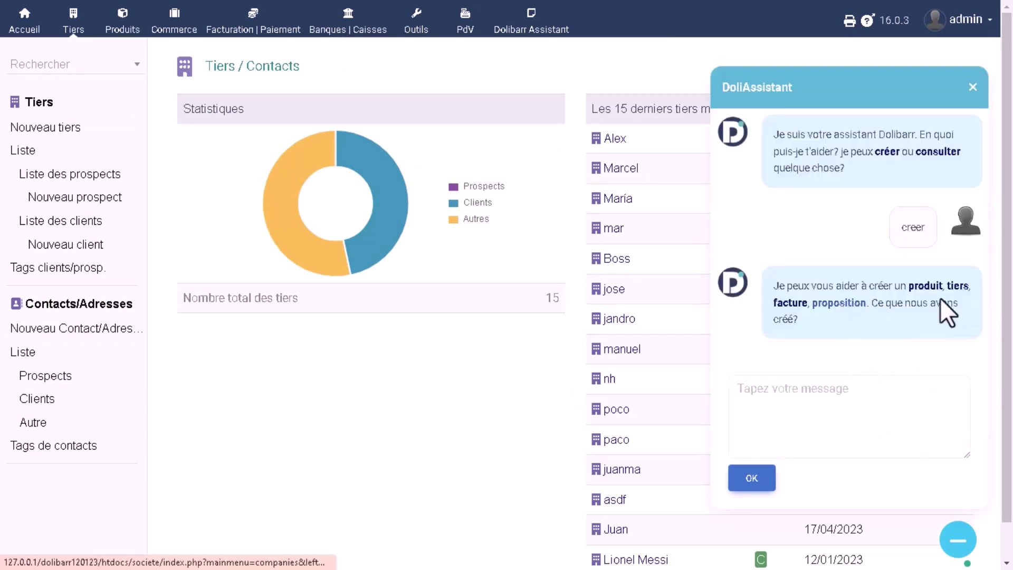
pyautogui.click(958, 289)
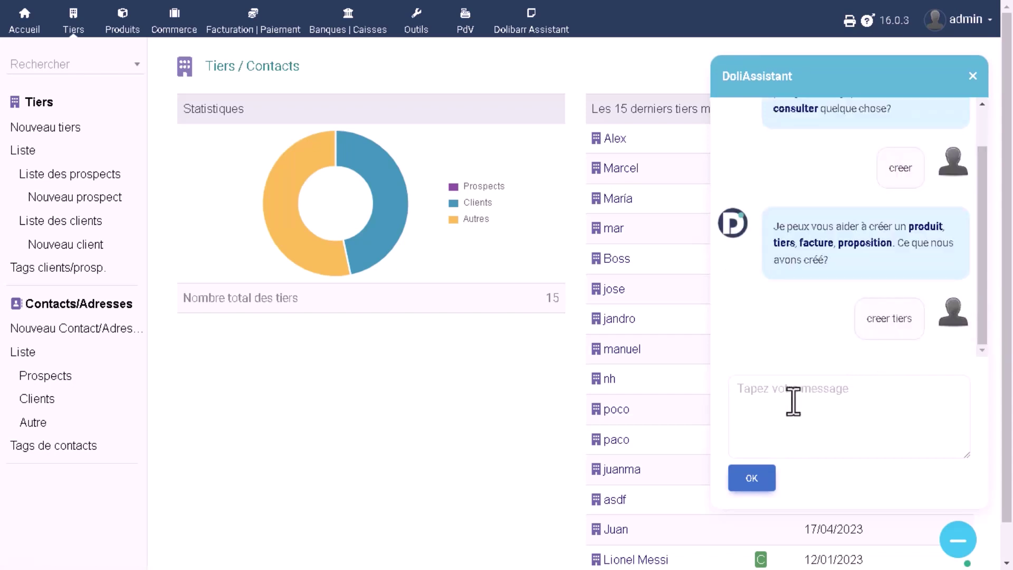
pyautogui.click(785, 395)
pyautogui.write('Al')
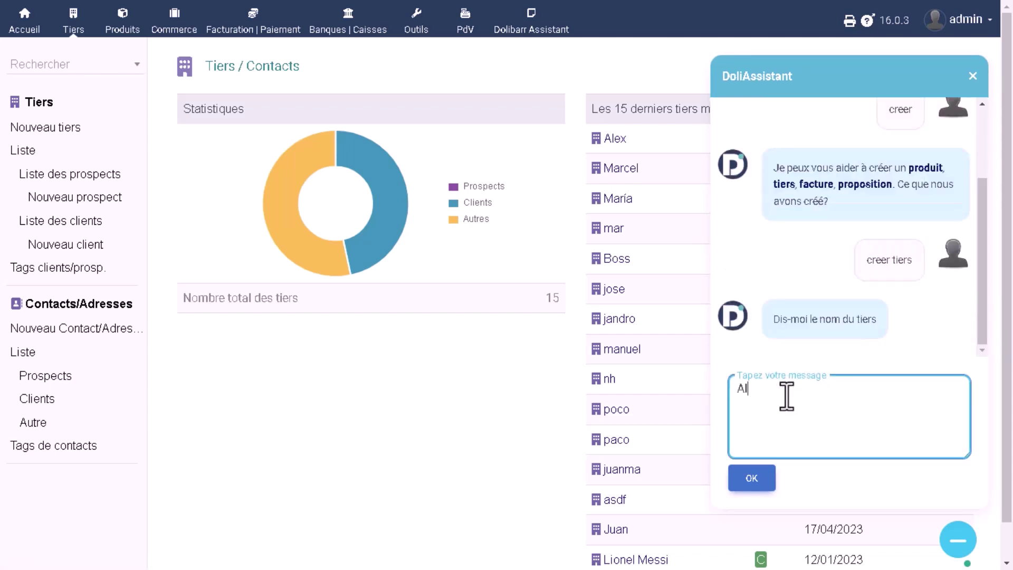
pyautogui.write('ice')
pyautogui.click(743, 482)
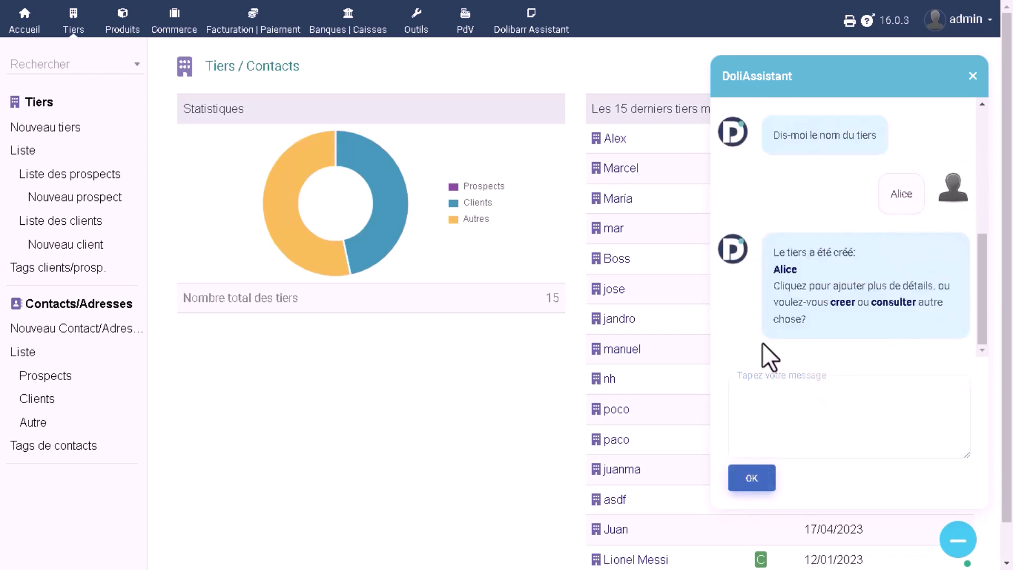
# Step: Create a commercial proposal for the newly added third party through the assistant
pyautogui.click(842, 316)
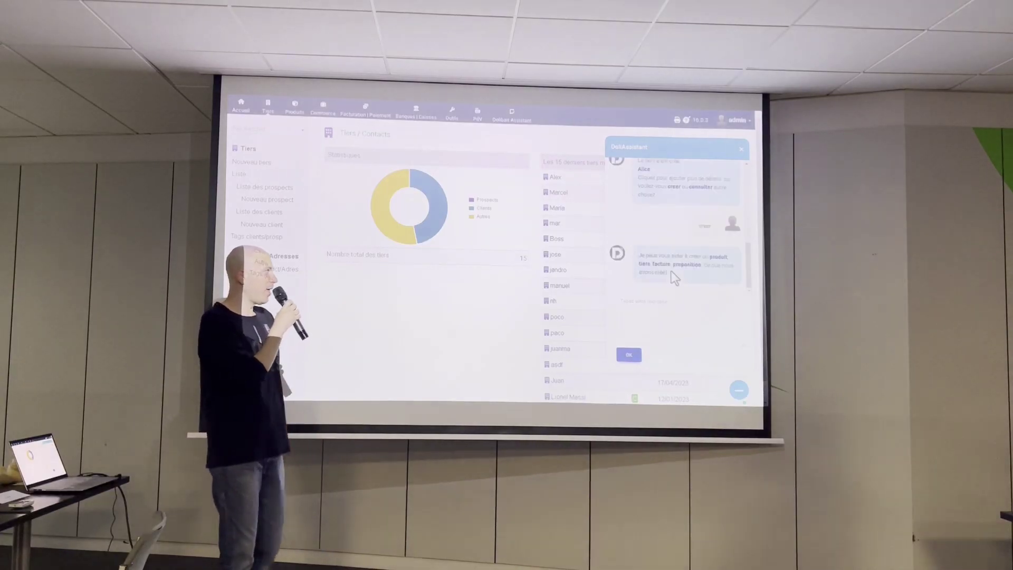
pyautogui.click(686, 264)
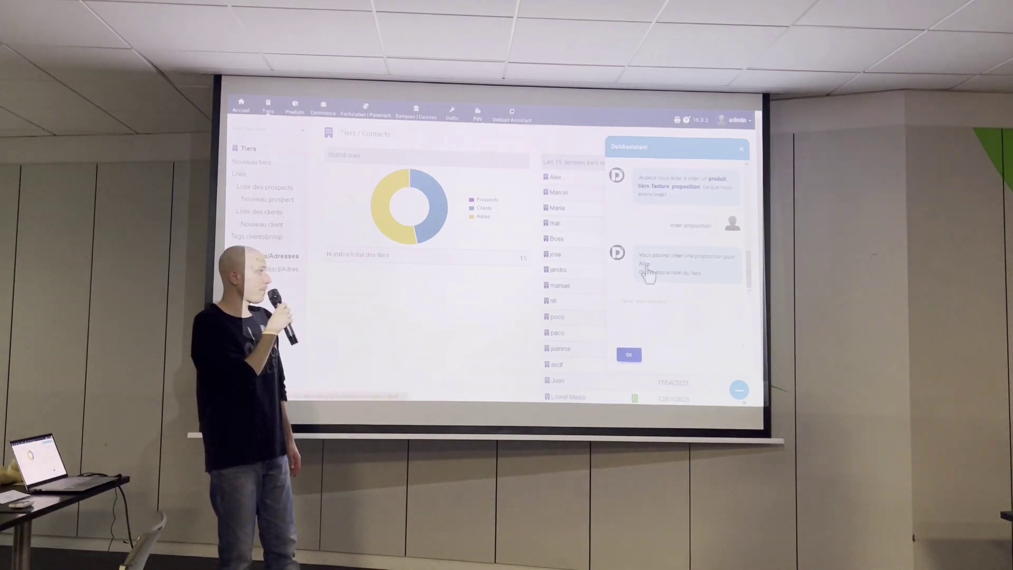
pyautogui.click(646, 265)
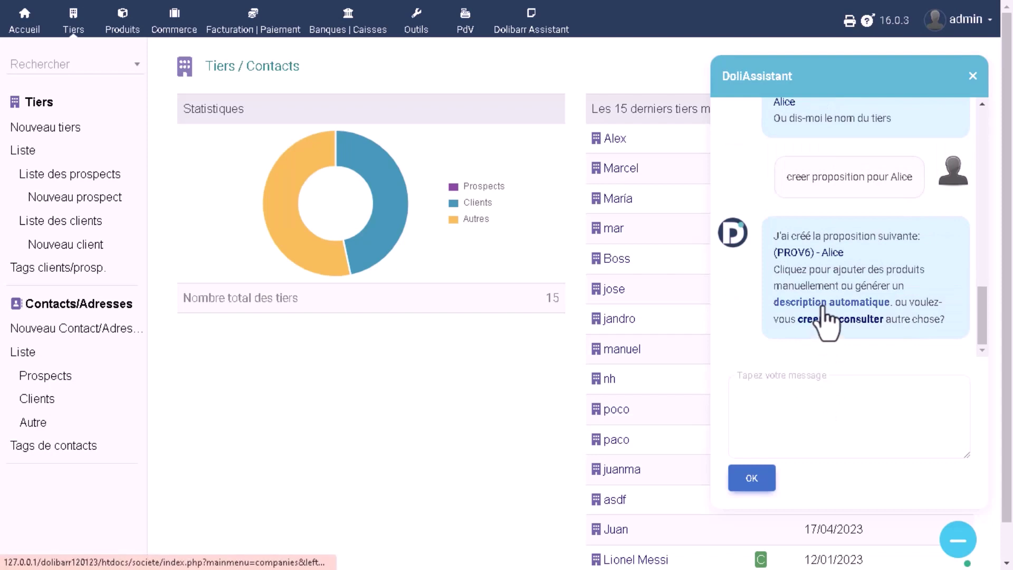
# Step: Generate an automatic description on the subject "piscine", read it through and add it to the new proposal
pyautogui.click(824, 307)
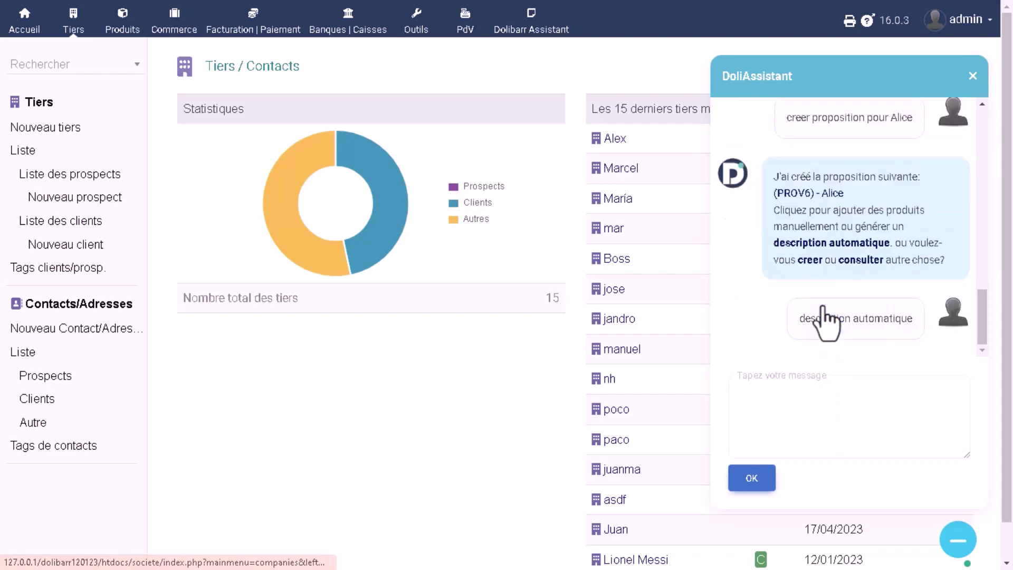
pyautogui.click(826, 394)
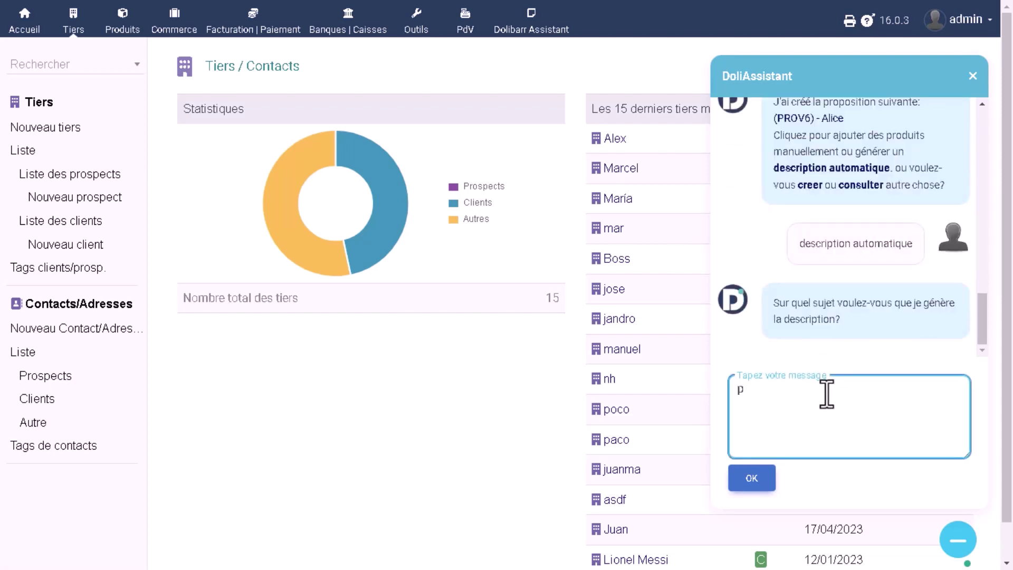
pyautogui.write('piscine')
pyautogui.click(752, 483)
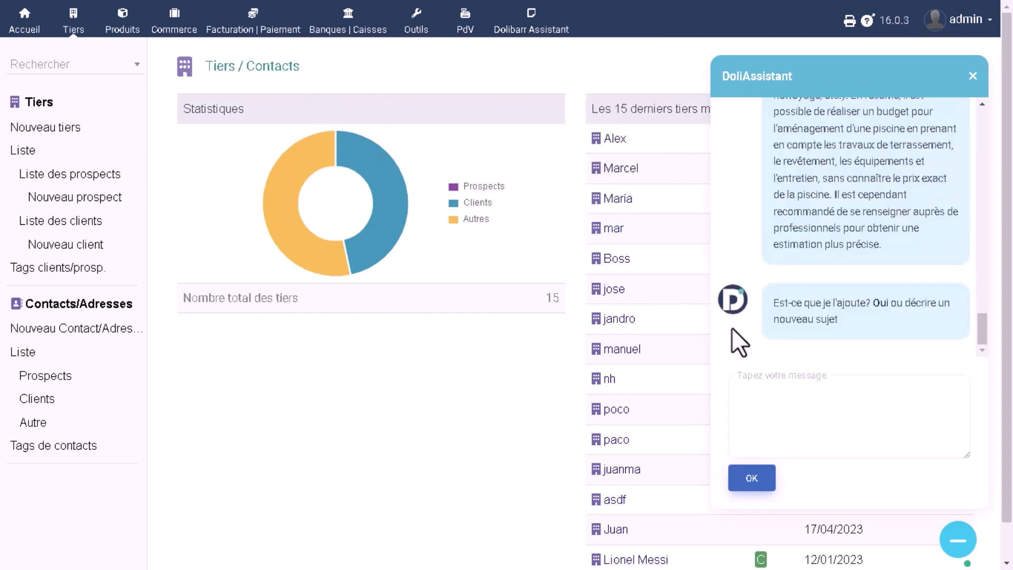
pyautogui.scroll(5, 866, 315)
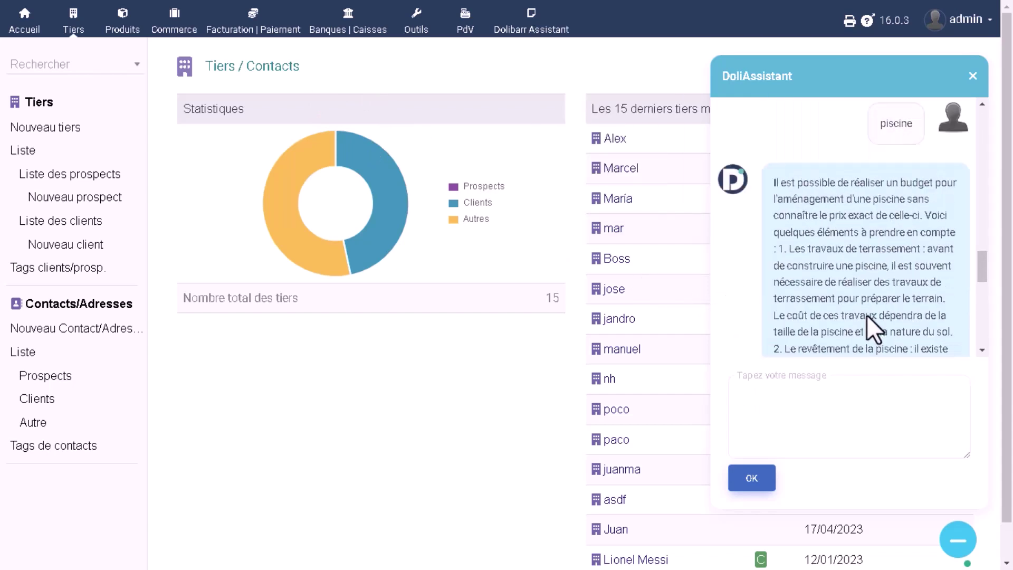
pyautogui.scroll(-6, 866, 314)
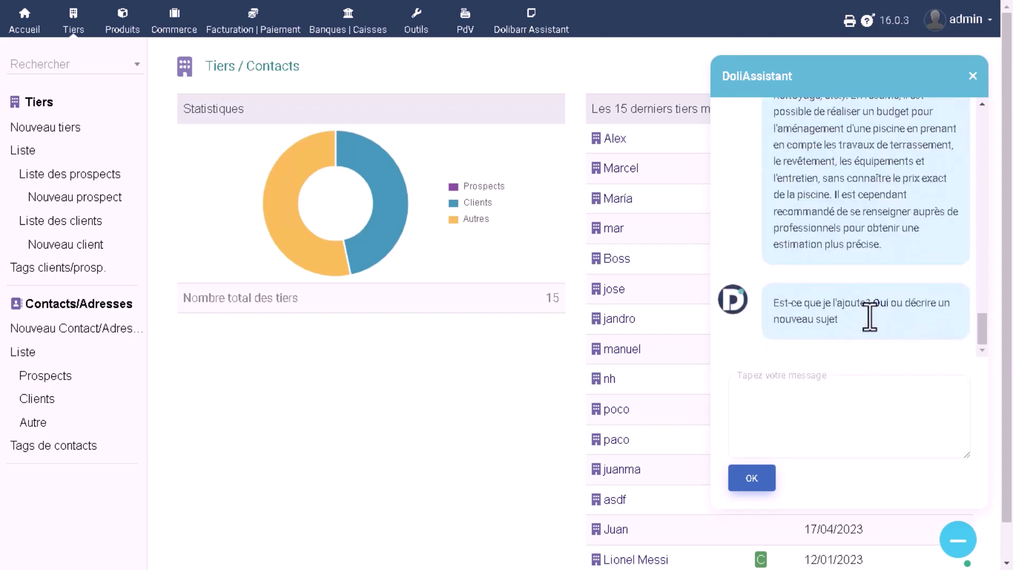
pyautogui.click(881, 304)
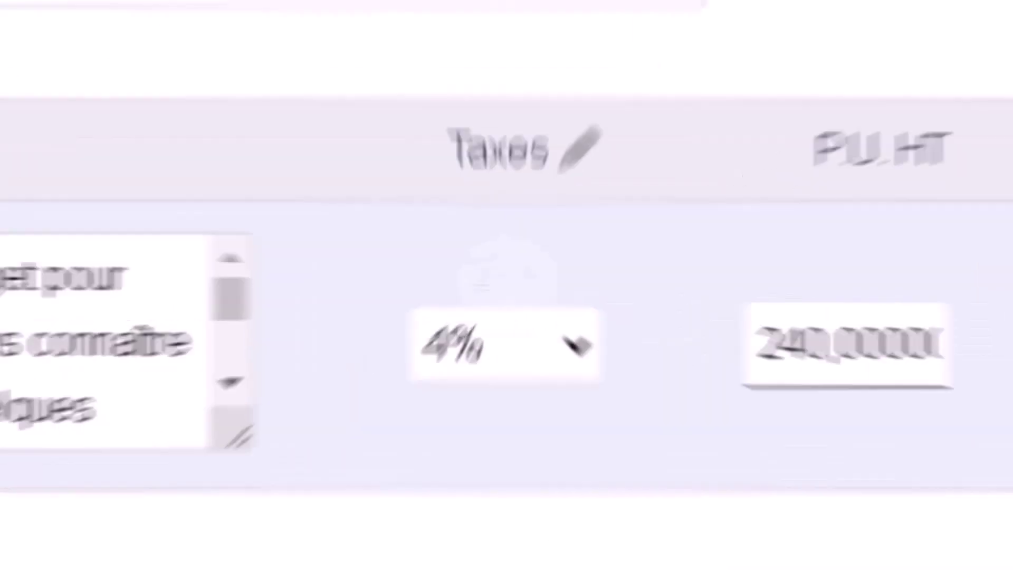
# Step: Save the proposal's pool description line with 4% tax and a net unit price of 240
pyautogui.click(909, 293)
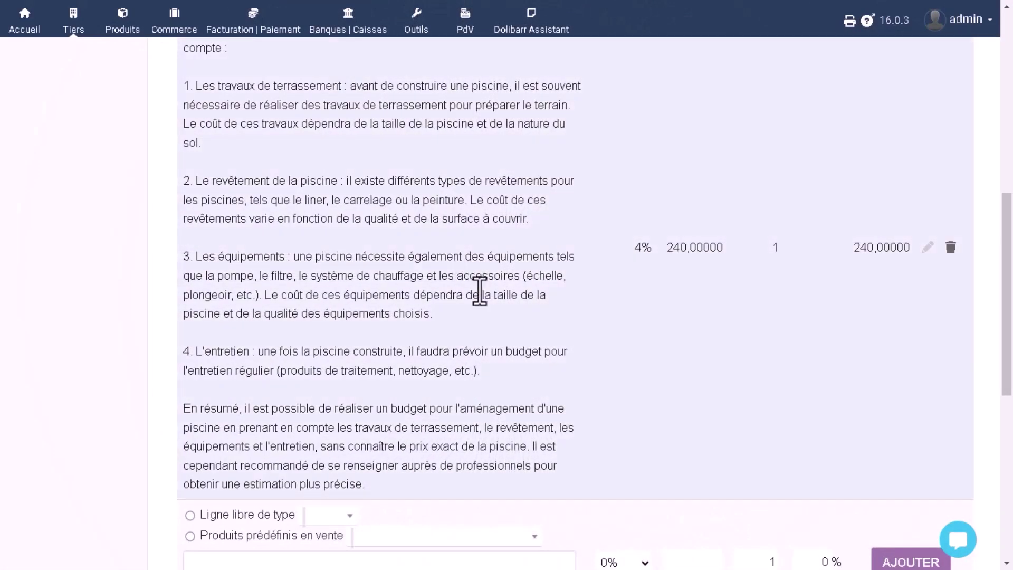
pyautogui.scroll(-7, 480, 291)
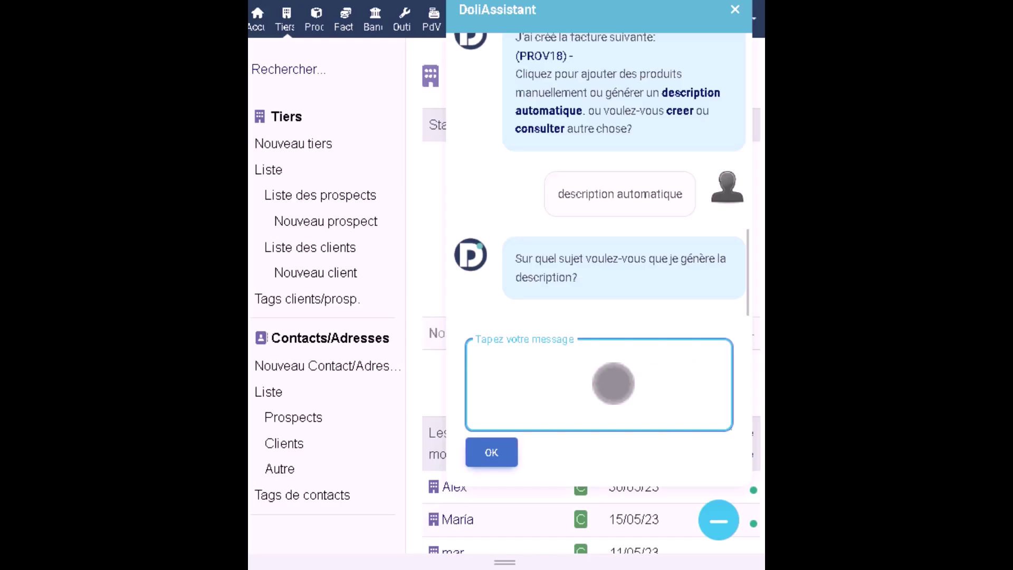
# Step: Generate an automatic description on the subject "piscine 3x3" and add it to the new invoice
pyautogui.write('ine 3x3')
pyautogui.press('Return')
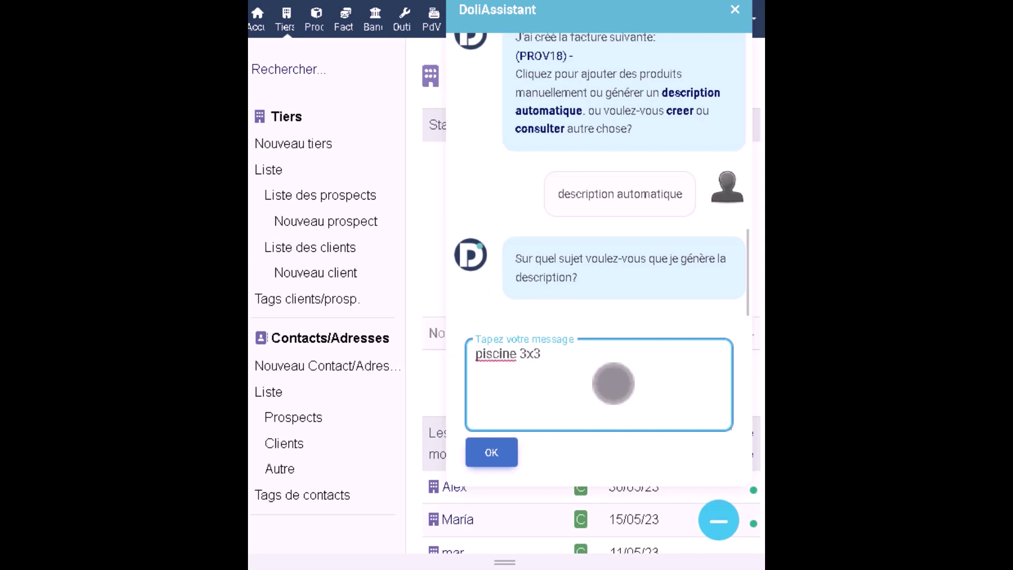
pyautogui.click(493, 453)
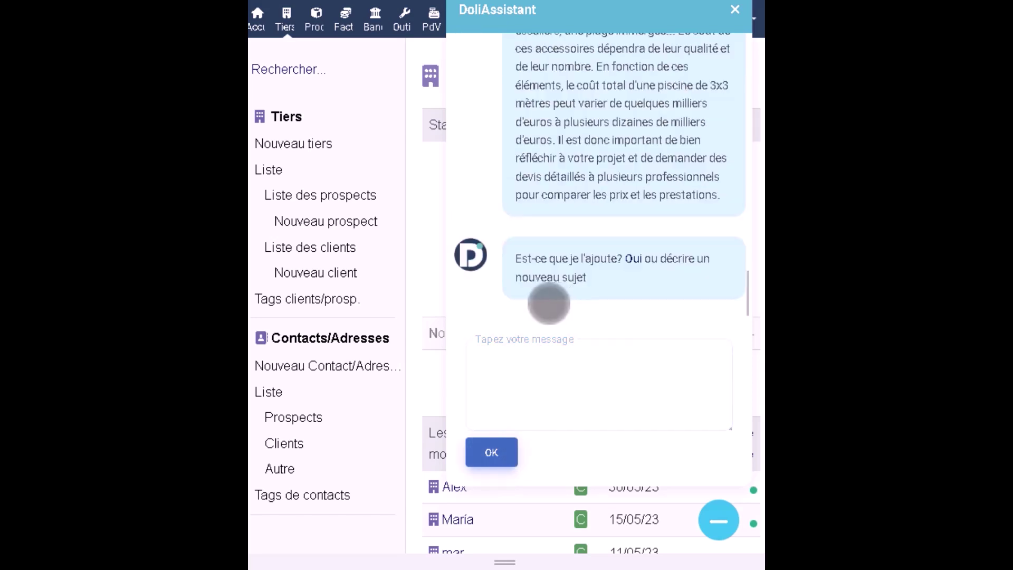
pyautogui.click(633, 258)
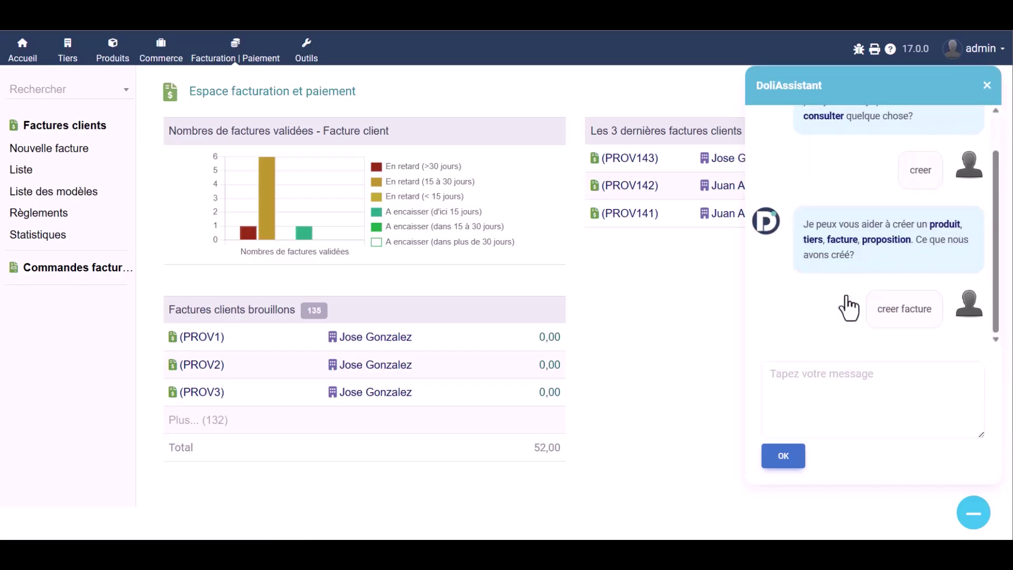
# Step: Give the assistant the customer's first names and create the invoice for the last third party it suggests
pyautogui.click(830, 387)
pyautogui.write('juan antonio')
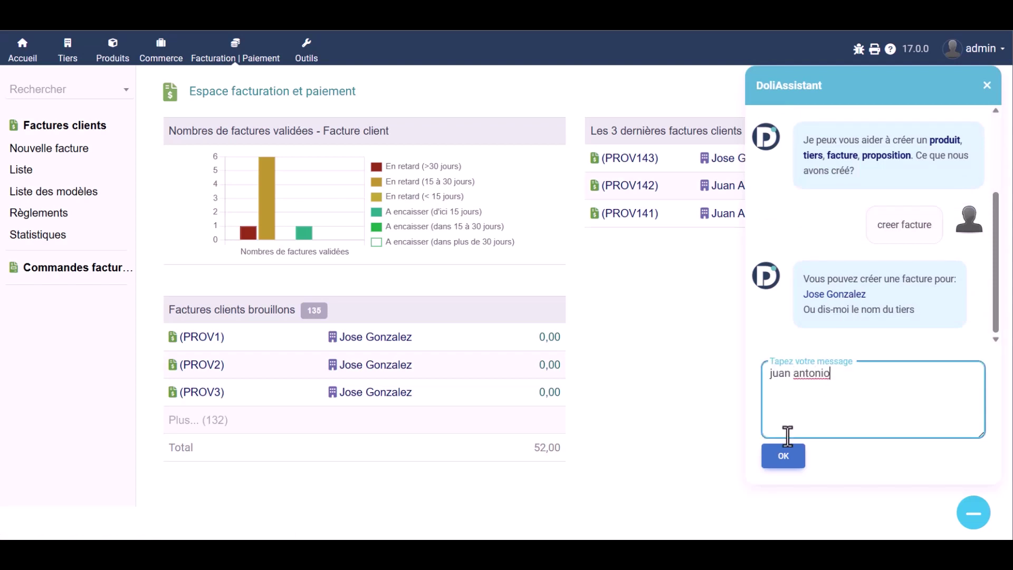
pyautogui.click(784, 459)
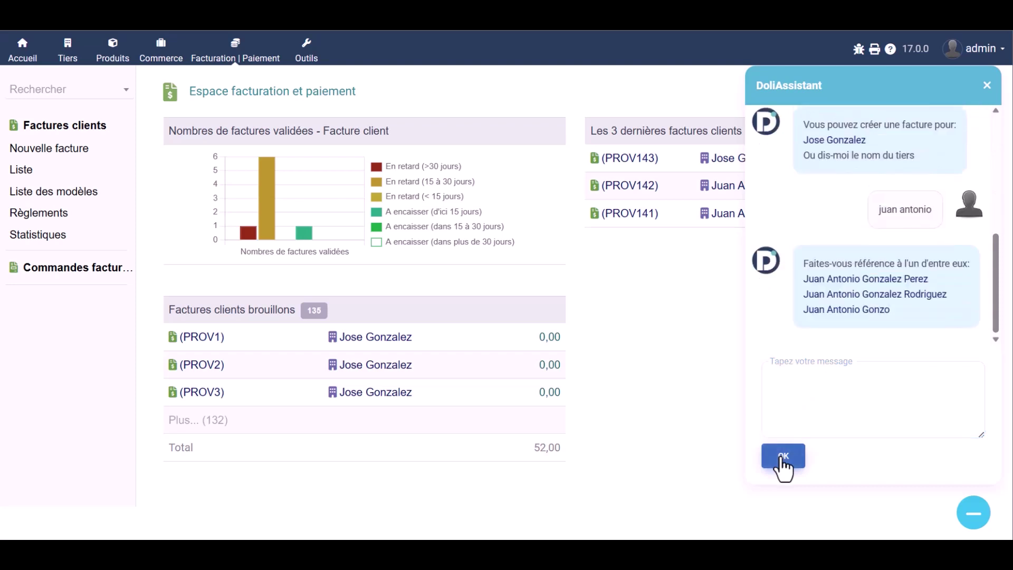
pyautogui.click(834, 312)
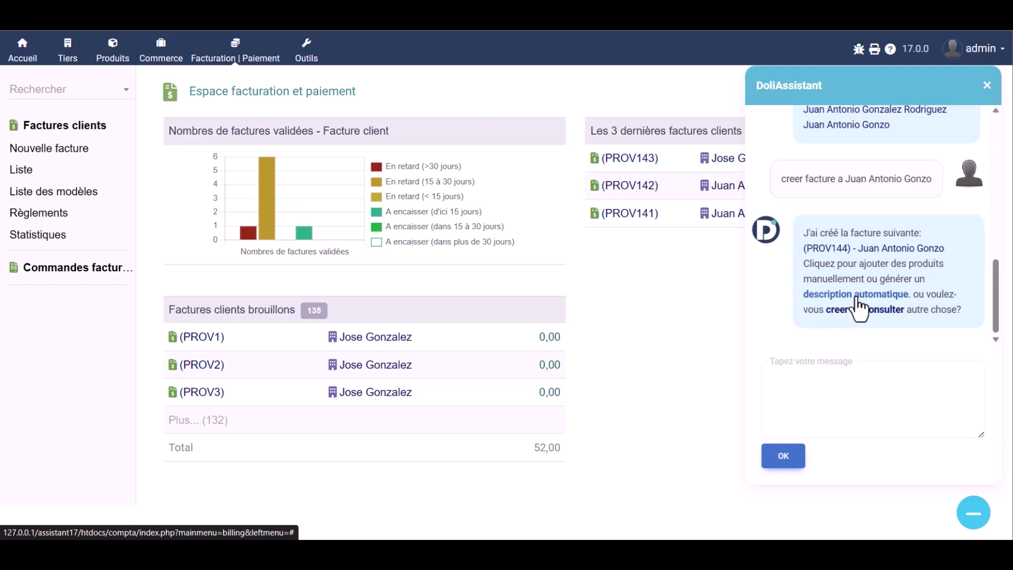
# Step: Generate an automatic invoice description on "Reforme integrale de la villa. Il comprend cuisine, salon, 2 chambres, salle de bains et jardin. En 500 mots et par chapitres."
pyautogui.click(856, 298)
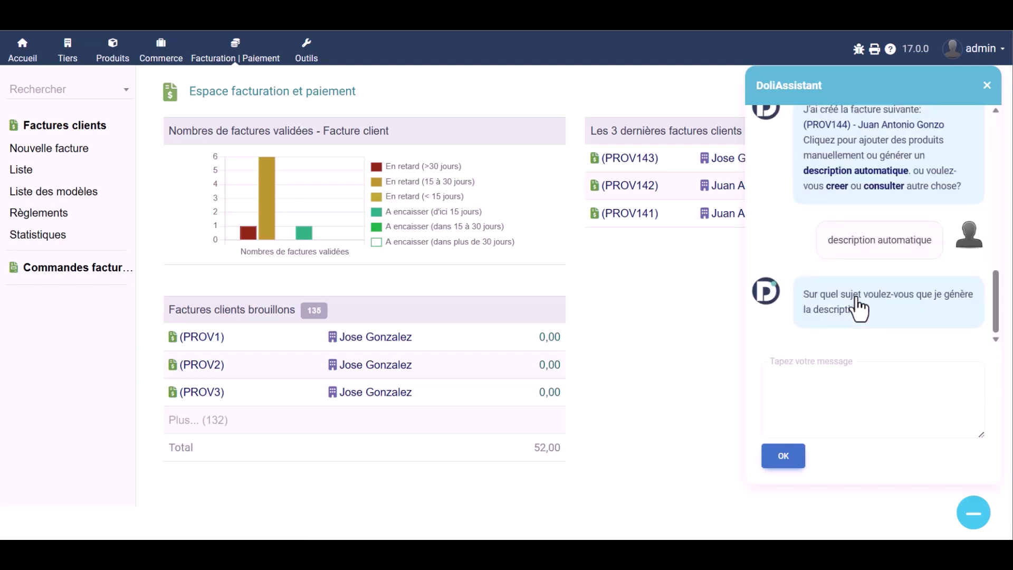
pyautogui.click(825, 405)
pyautogui.write('Ref')
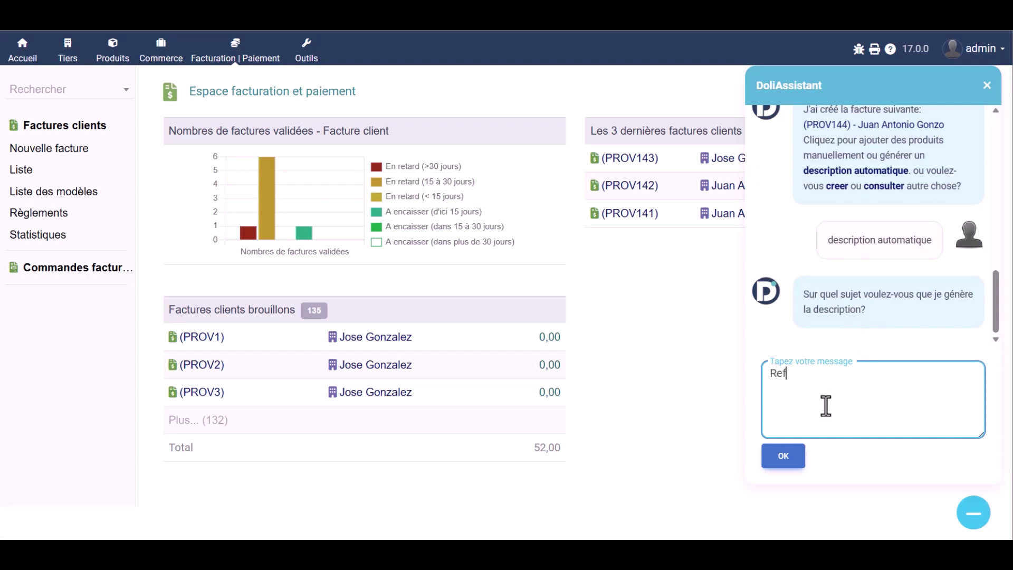
pyautogui.write('orme int')
pyautogui.write('egrale de la villa.')
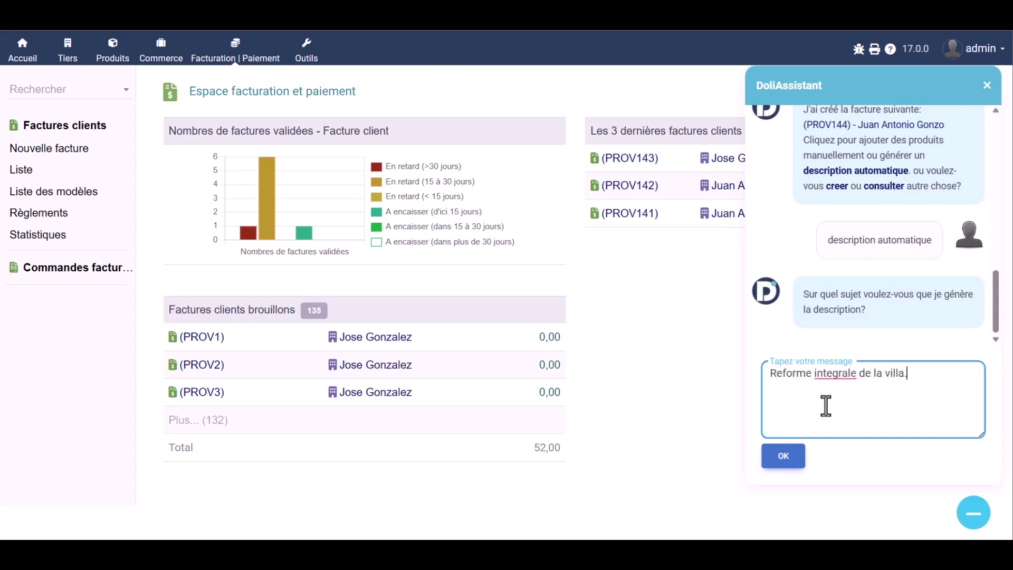
pyautogui.write(' Il comprend cuisine')
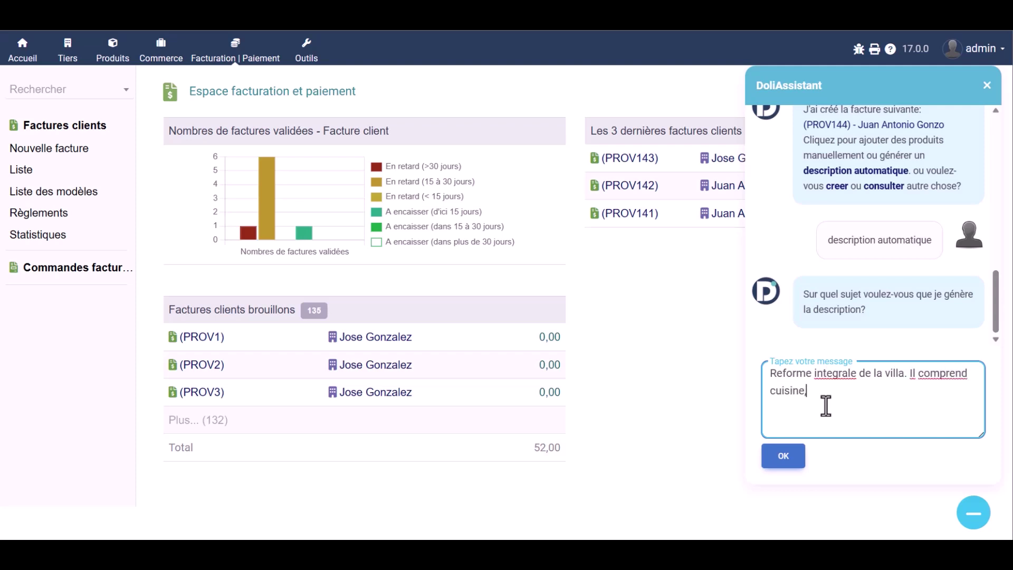
pyautogui.write(', salon, 2 cham')
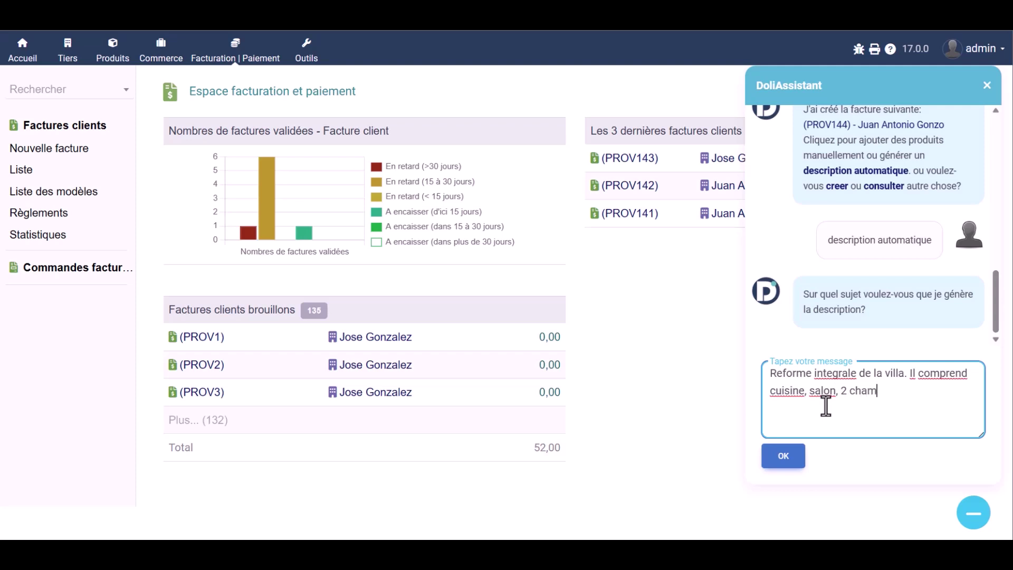
pyautogui.write('bres, salle de bains e')
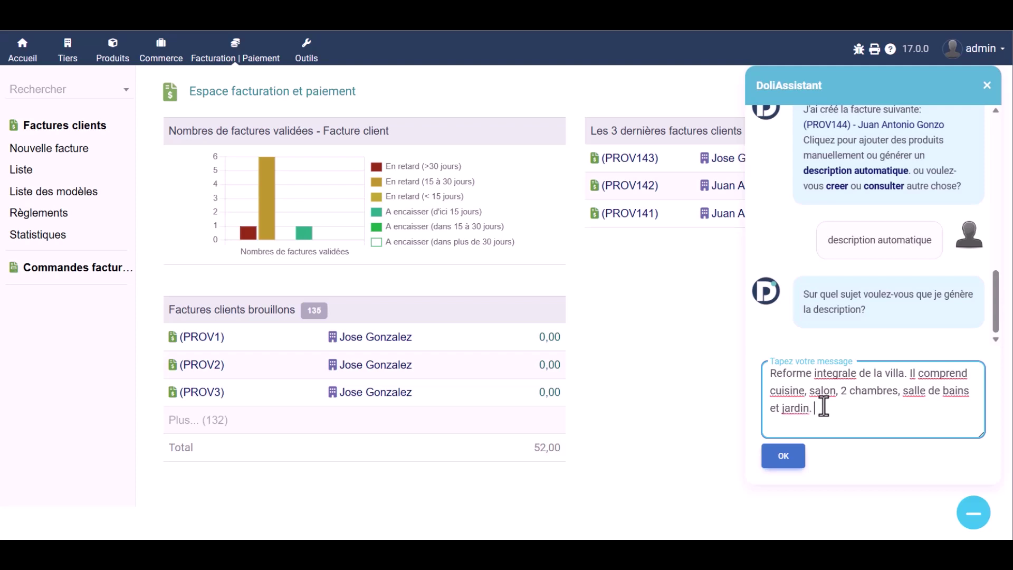
pyautogui.write('t jardin. En 500 mots et par')
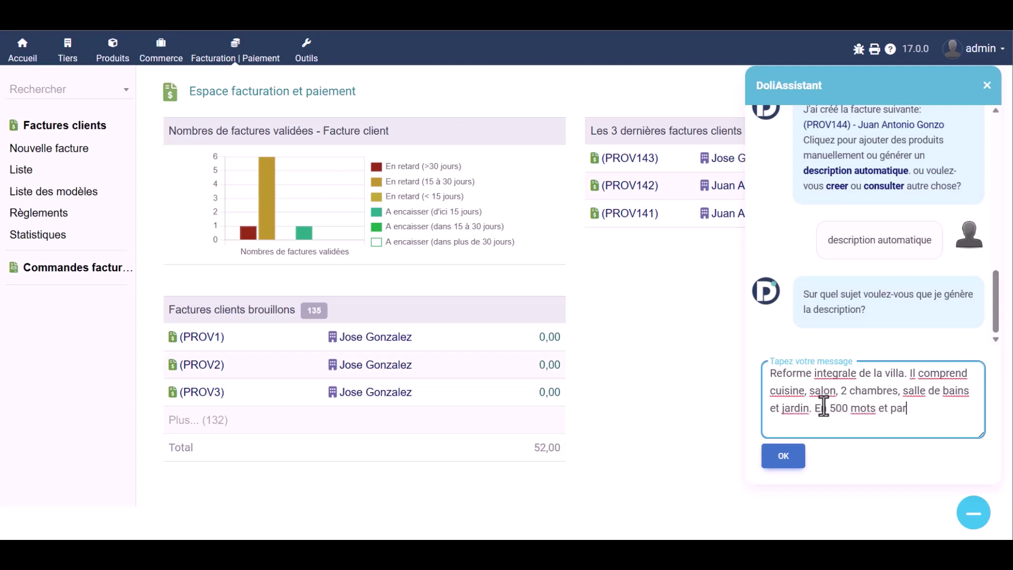
pyautogui.write(' chapitres.')
pyautogui.click(786, 460)
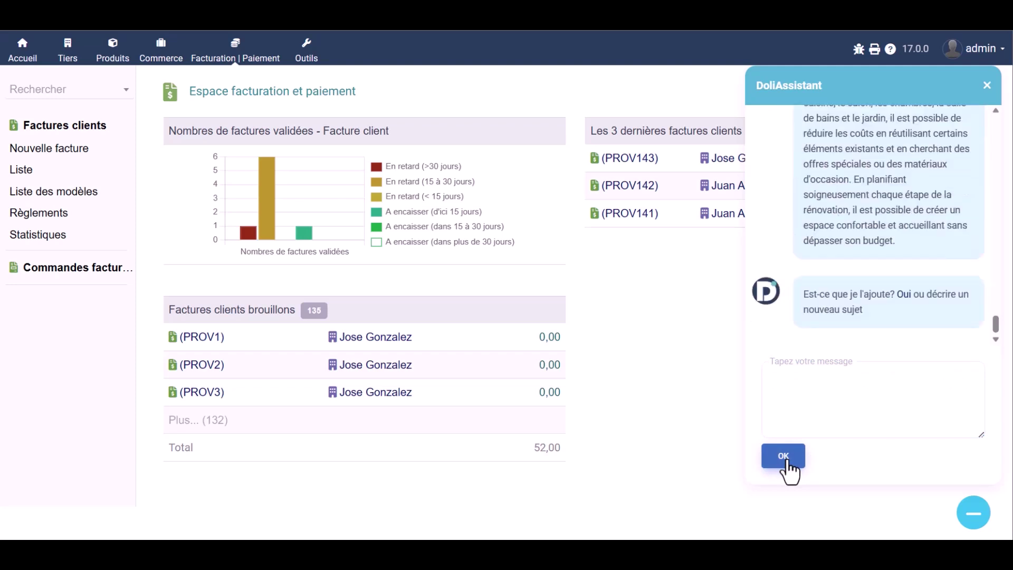
# Step: Read back through the chapters of the generated villa renovation description, from the conclusion up to the kitchen chapter
pyautogui.scroll(3, 876, 247)
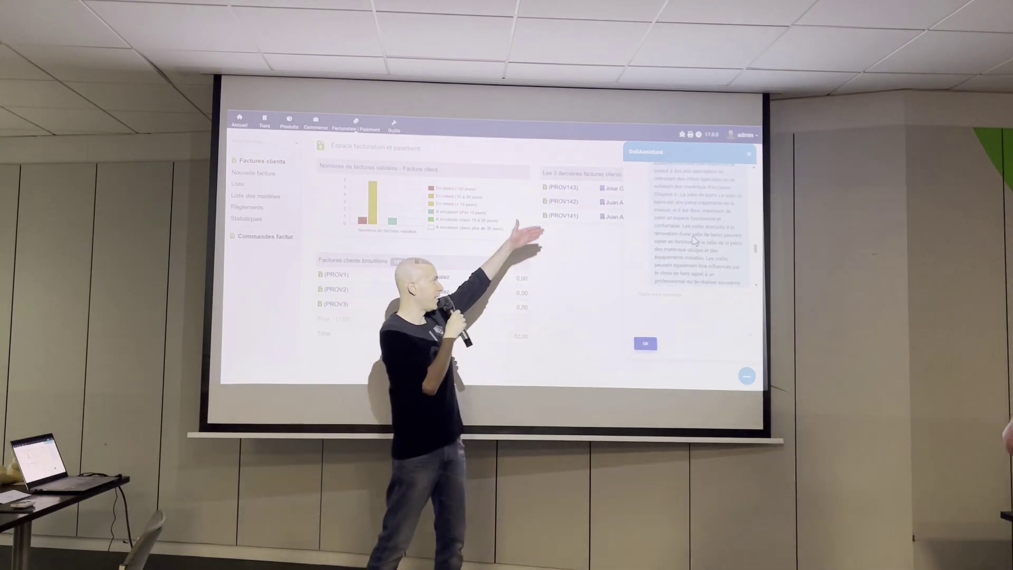
pyautogui.scroll(3, 694, 240)
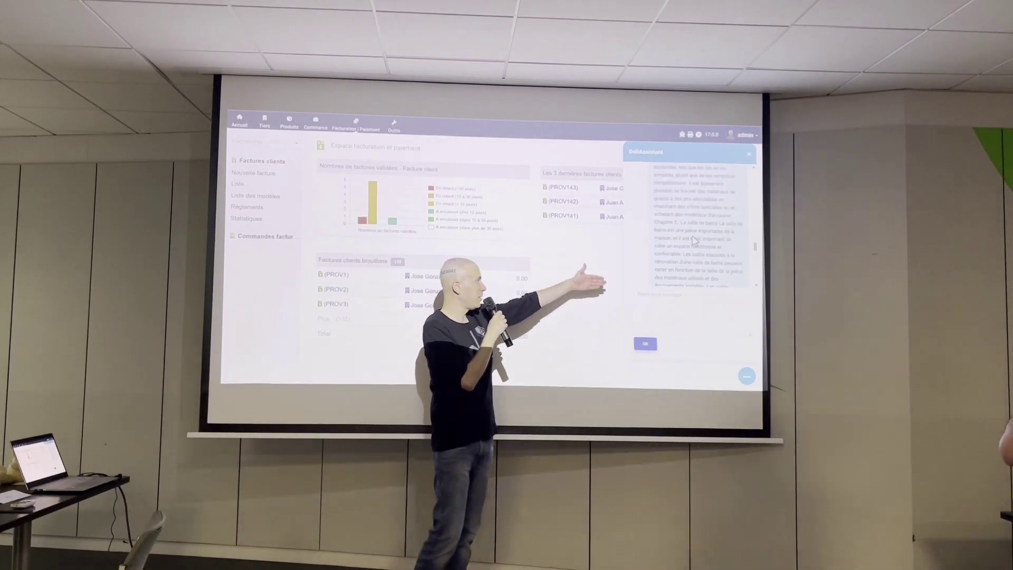
pyautogui.scroll(3, 694, 240)
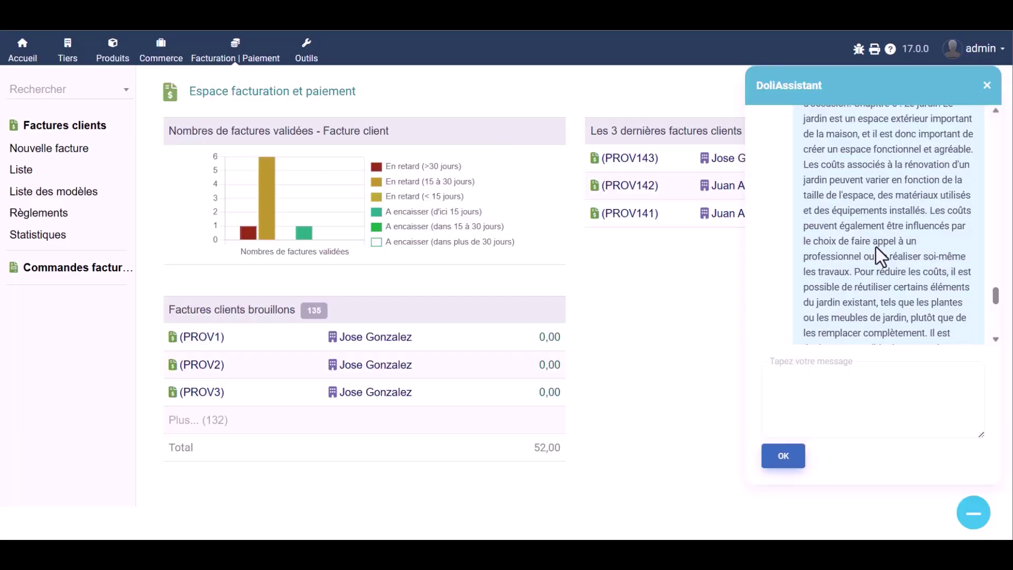
pyautogui.scroll(5, 875, 247)
pyautogui.scroll(3, 875, 247)
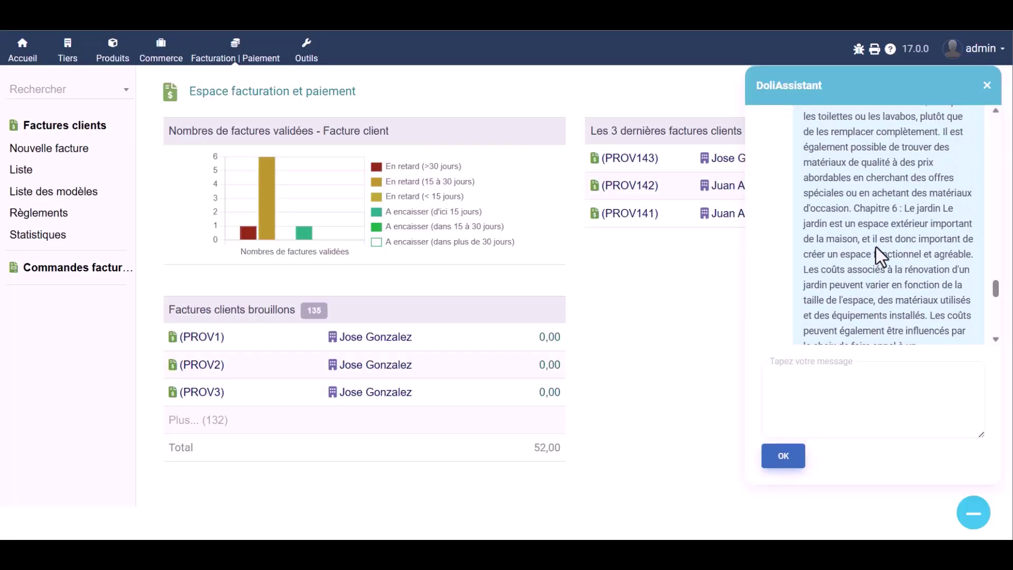
pyautogui.scroll(5, 875, 247)
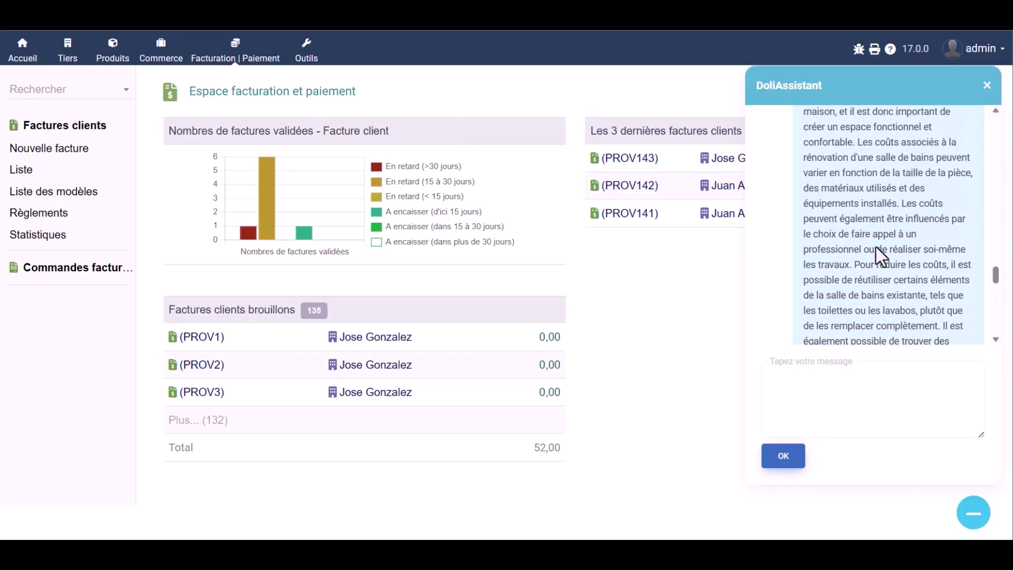
pyautogui.scroll(5, 876, 246)
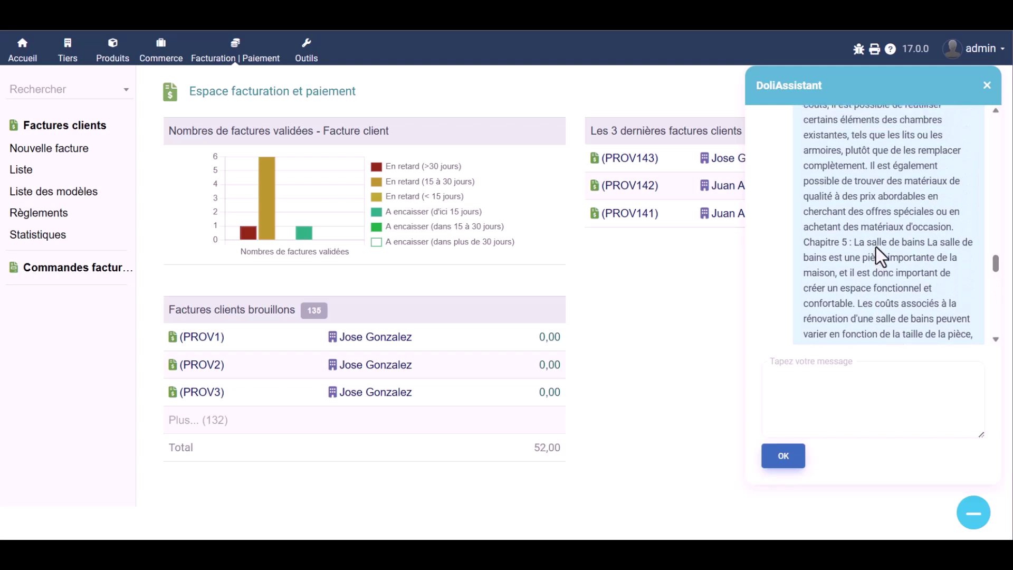
pyautogui.scroll(5, 876, 247)
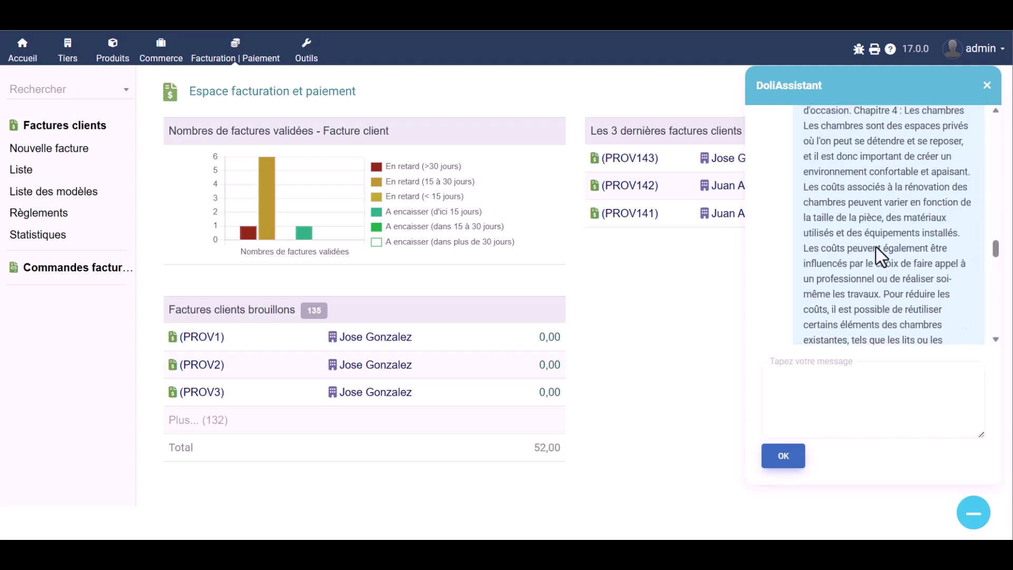
pyautogui.scroll(5, 876, 247)
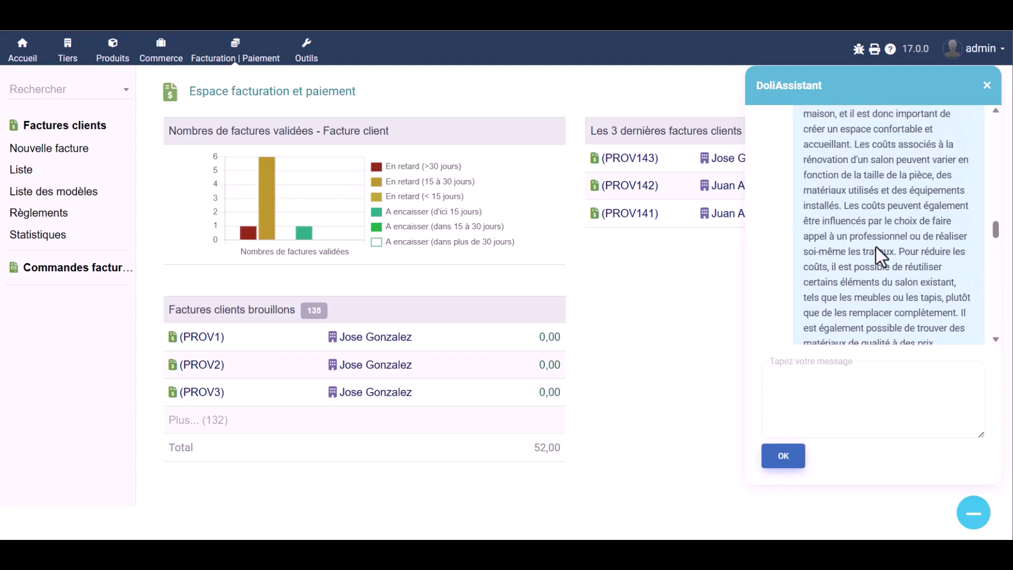
pyautogui.scroll(5, 876, 247)
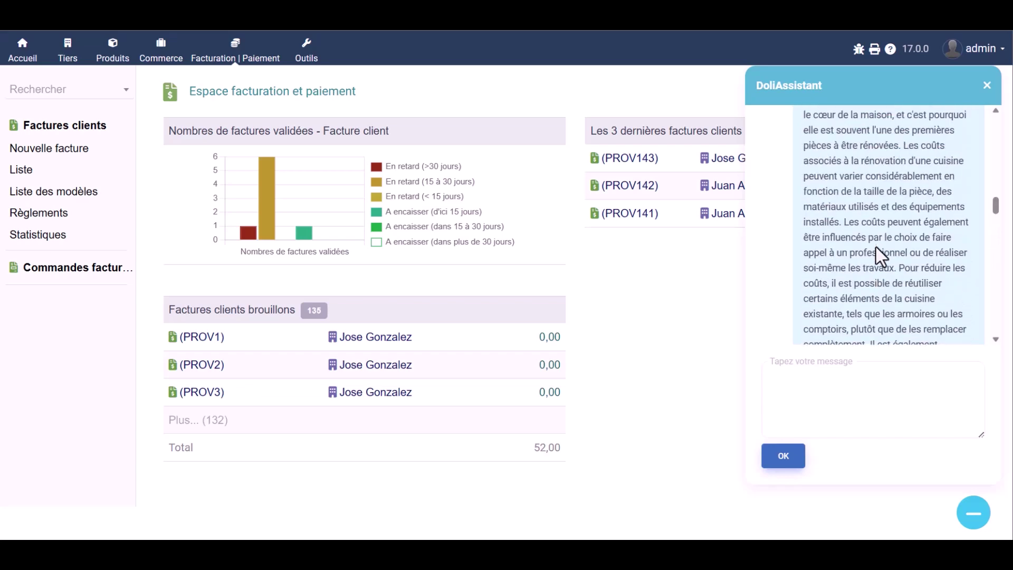
pyautogui.scroll(5, 875, 247)
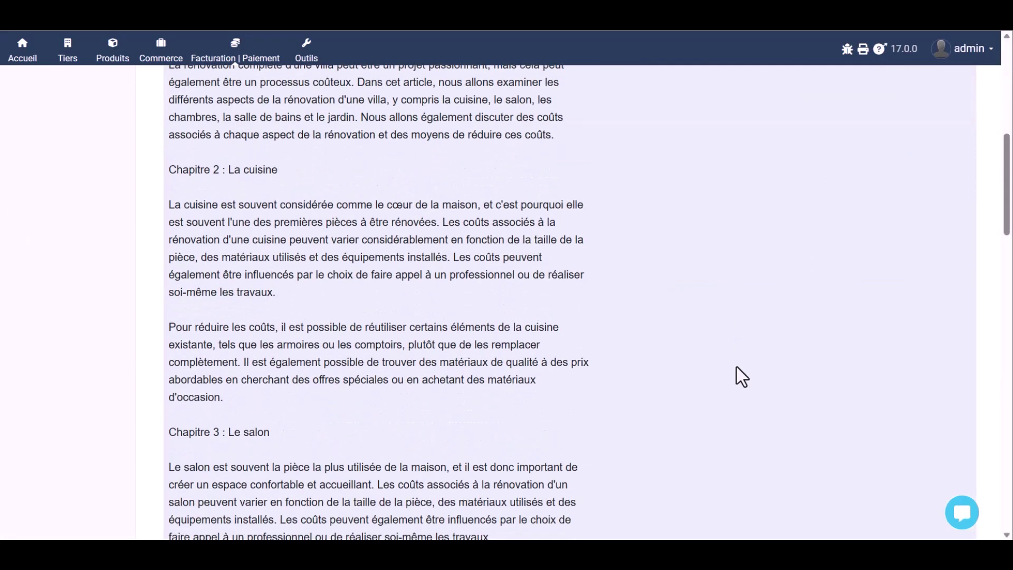
# Step: Review the villa renovation description added to the invoice and open that line for editing
pyautogui.scroll(-5, 735, 366)
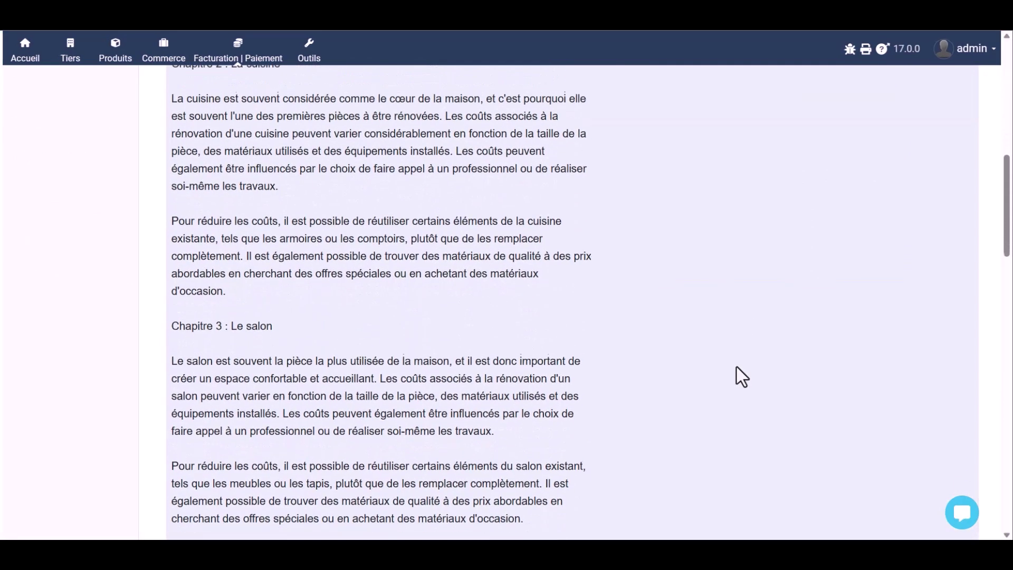
pyautogui.scroll(-5, 737, 366)
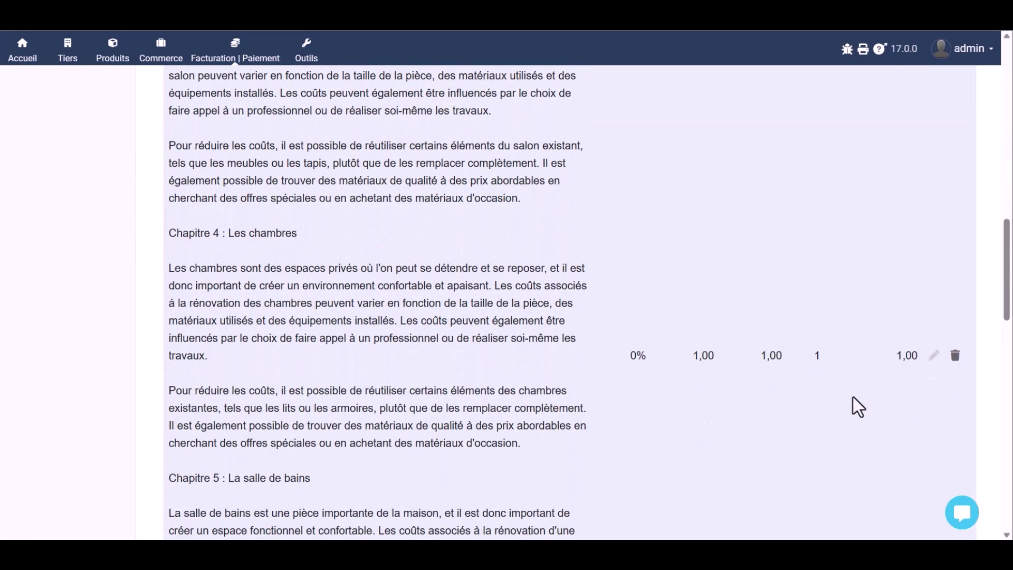
pyautogui.click(933, 355)
# Step: Read through the invoice's PDF preview to check how the renovation chapters are laid out across its pages
pyautogui.scroll(-4, 701, 318)
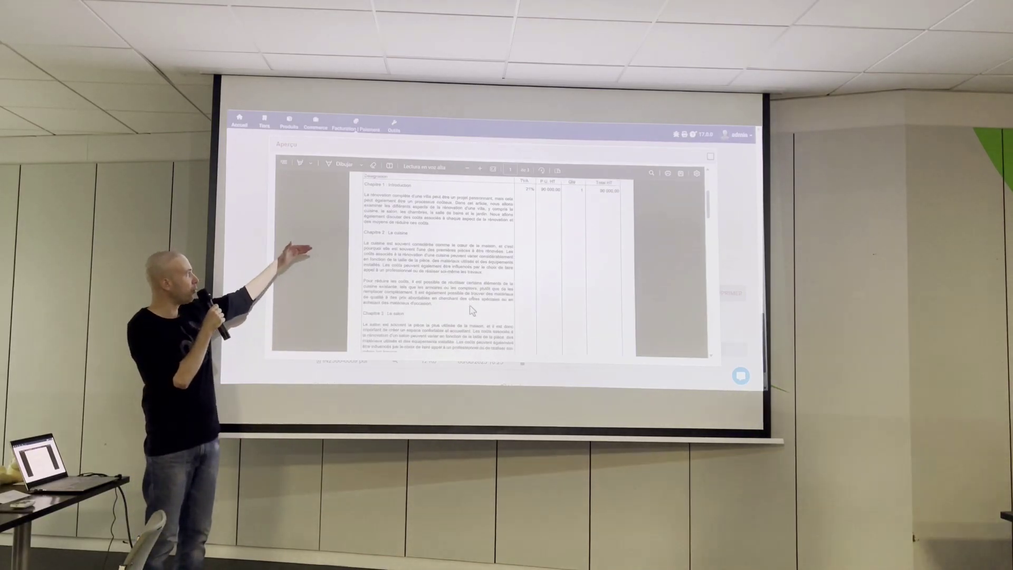
pyautogui.scroll(-3, 471, 309)
pyautogui.scroll(-4, 471, 309)
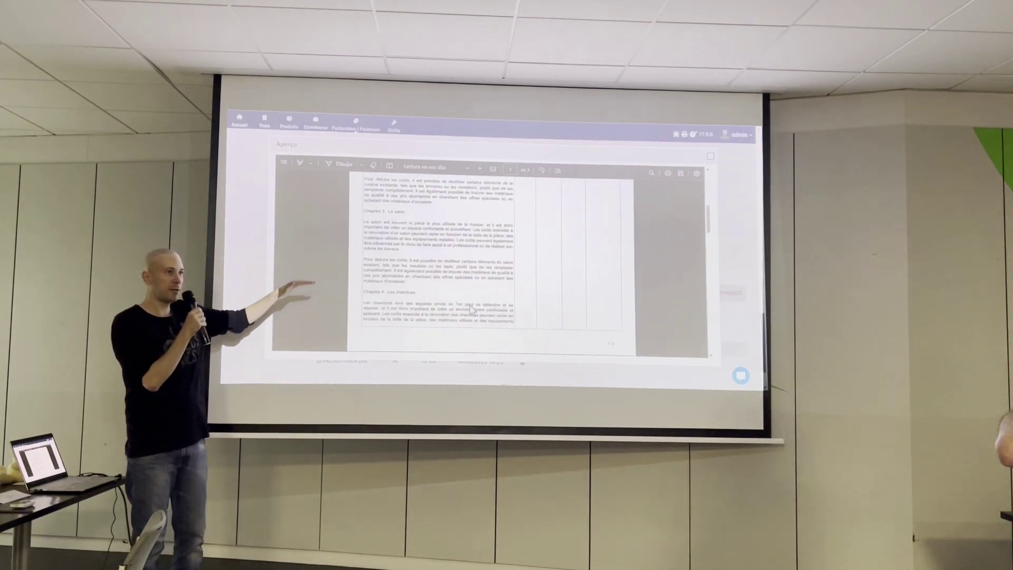
pyautogui.scroll(-4, 472, 311)
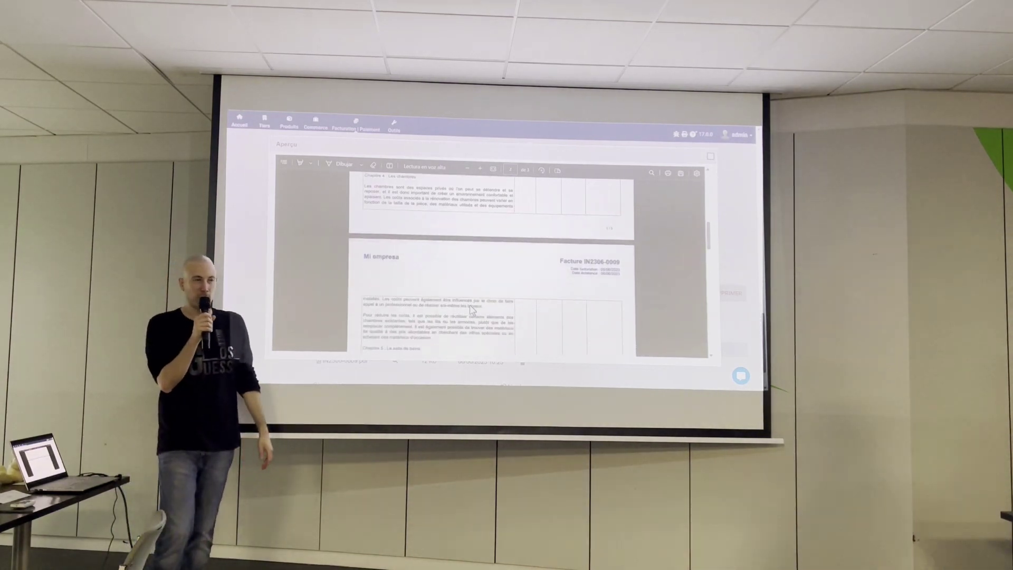
pyautogui.scroll(-5, 471, 310)
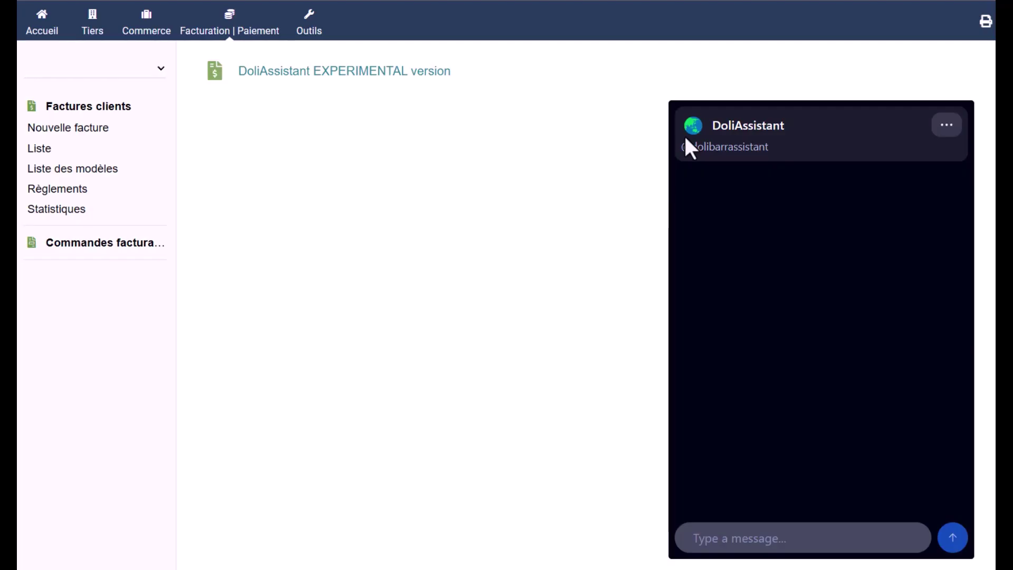
# Step: Ask the experimental DoliAssistant "Quels clients me doivent le plus?" and read through its answer
pyautogui.click(729, 540)
pyautogui.write('Que')
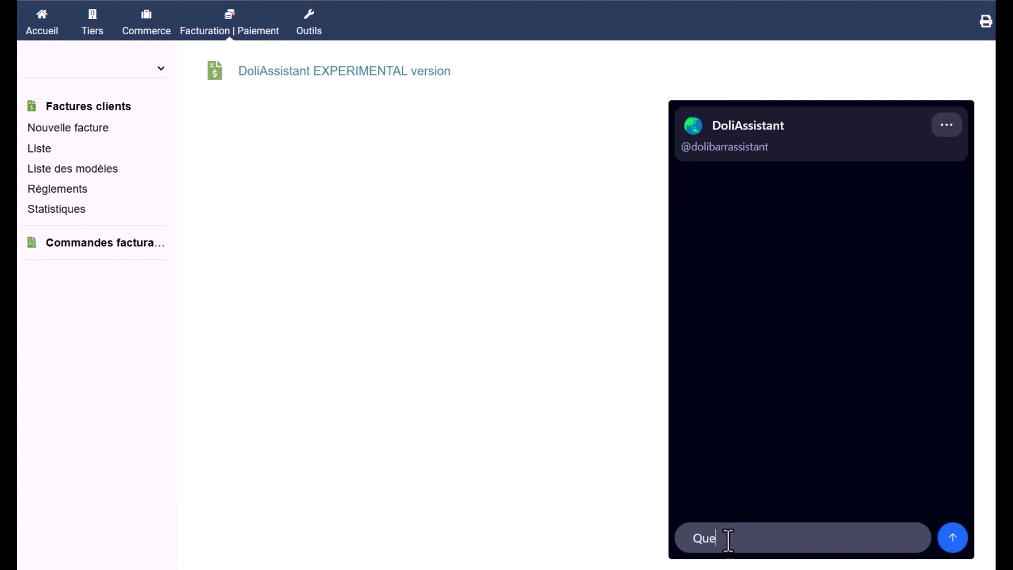
pyautogui.write('ls clients me doivent le')
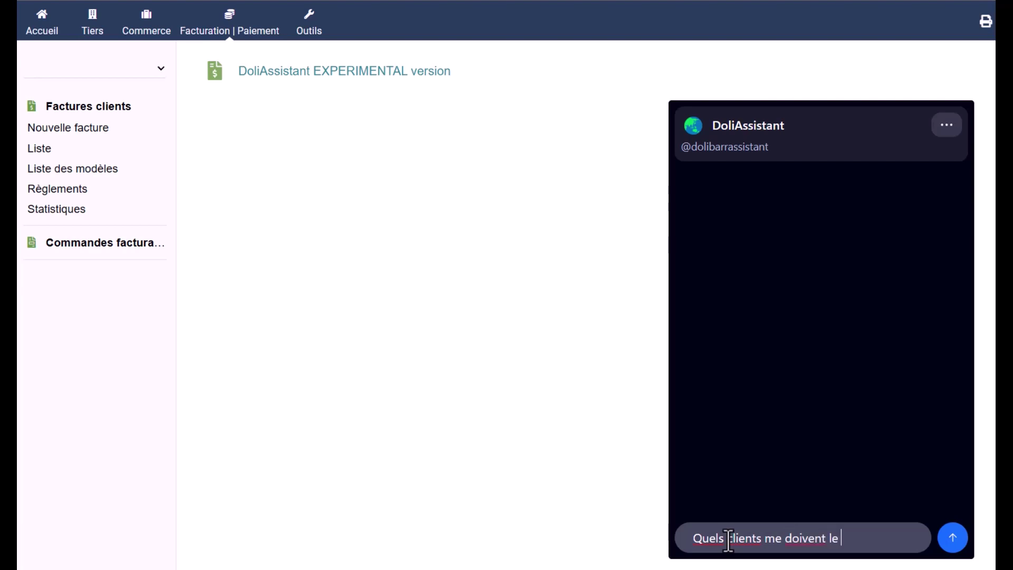
pyautogui.write(' plus?')
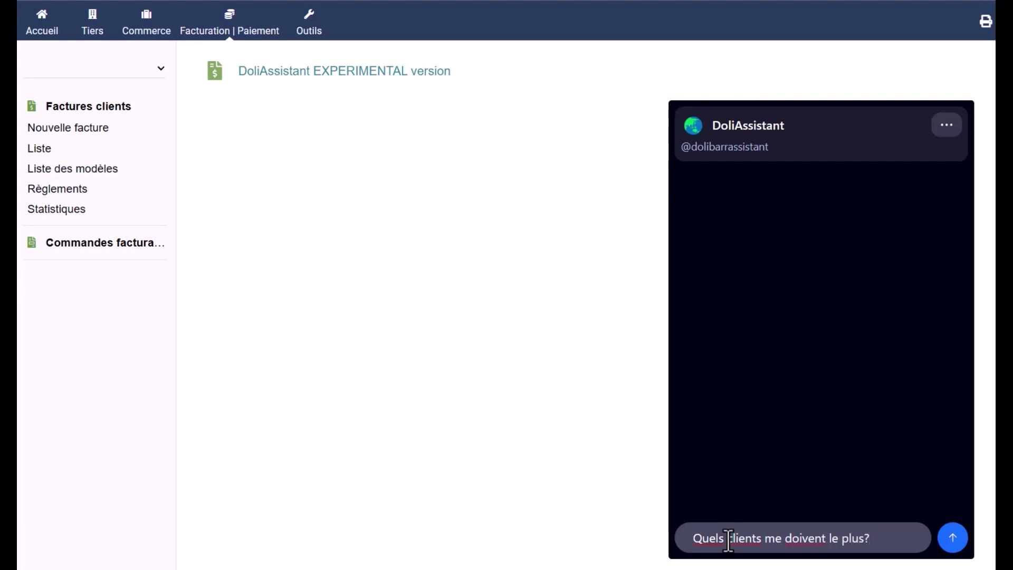
pyautogui.press('Return')
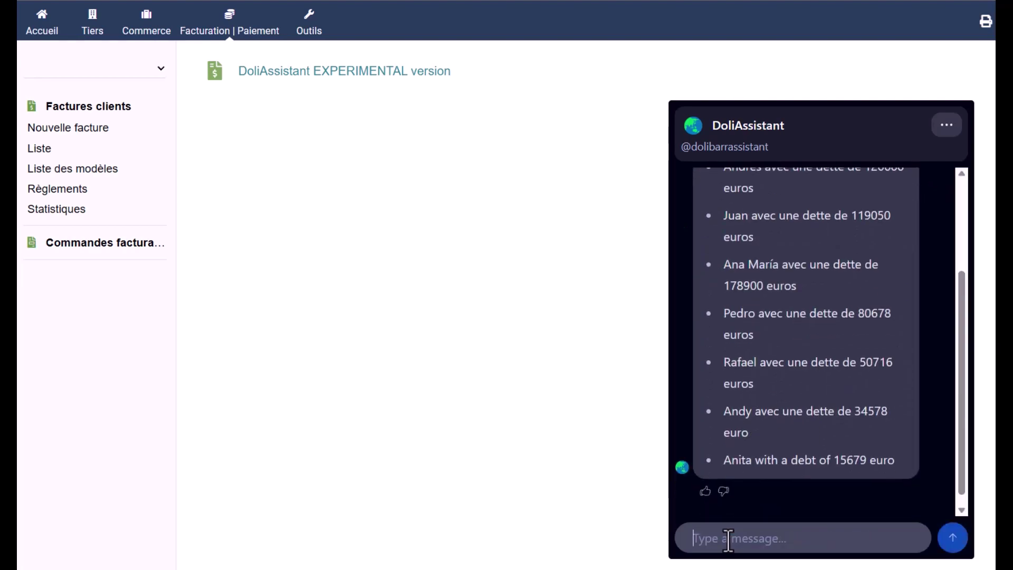
pyautogui.scroll(3, 784, 406)
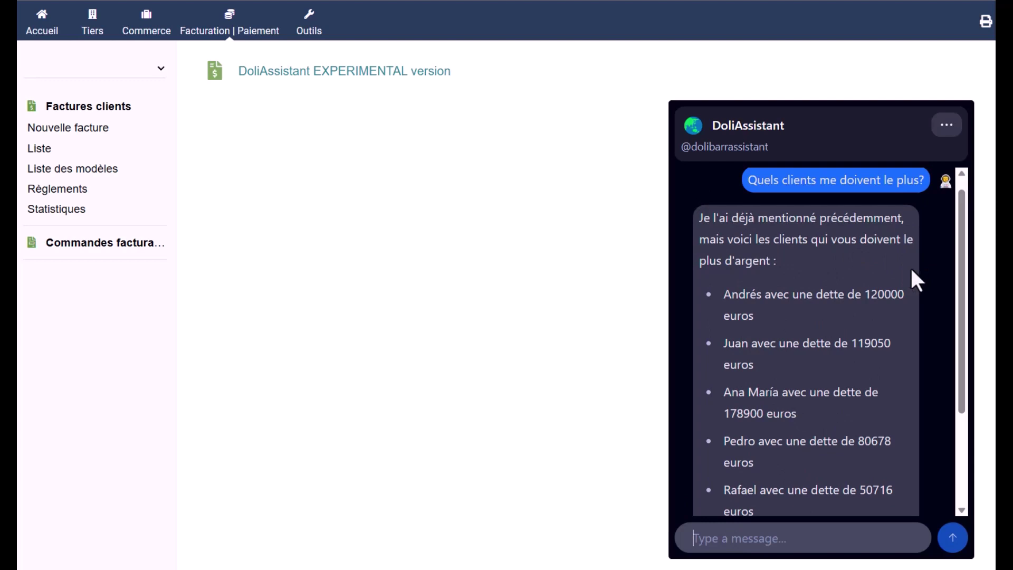
pyautogui.scroll(-1, 911, 271)
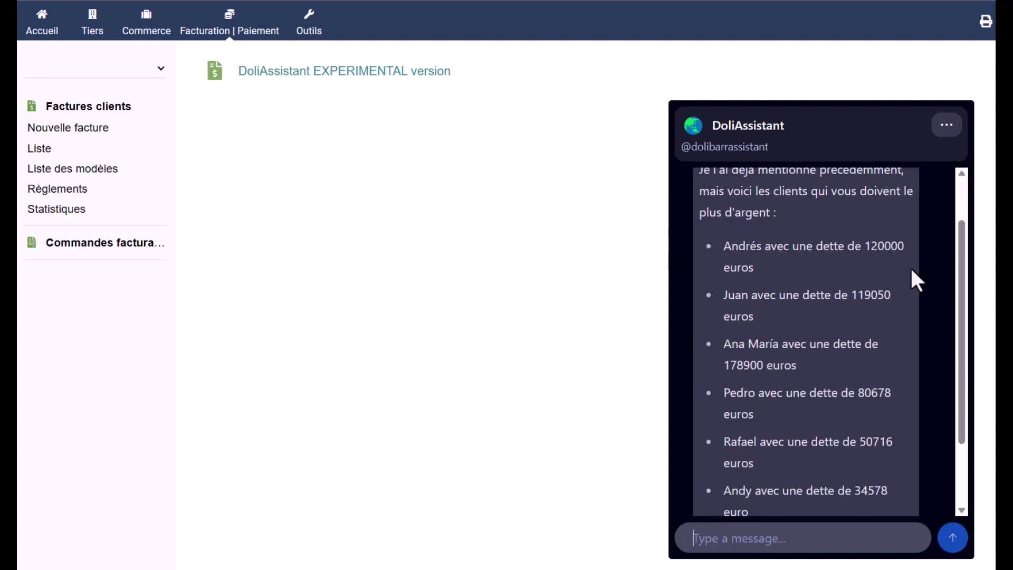
pyautogui.scroll(-1, 911, 270)
pyautogui.scroll(-1, 911, 270)
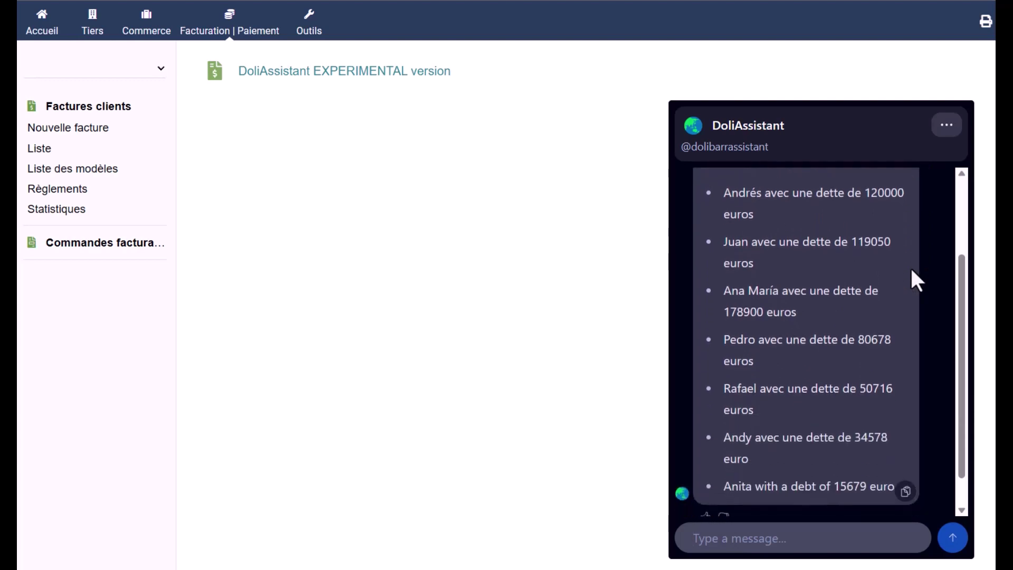
pyautogui.scroll(-1, 911, 270)
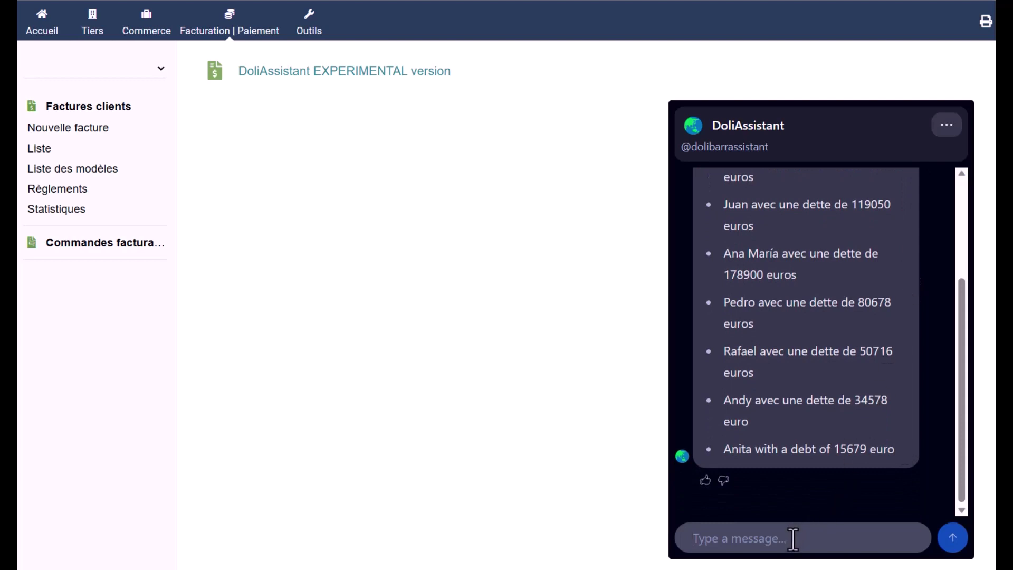
# Step: Ask the assistant "Quels clients j'ai le plus facturé?"
pyautogui.write('Quels client')
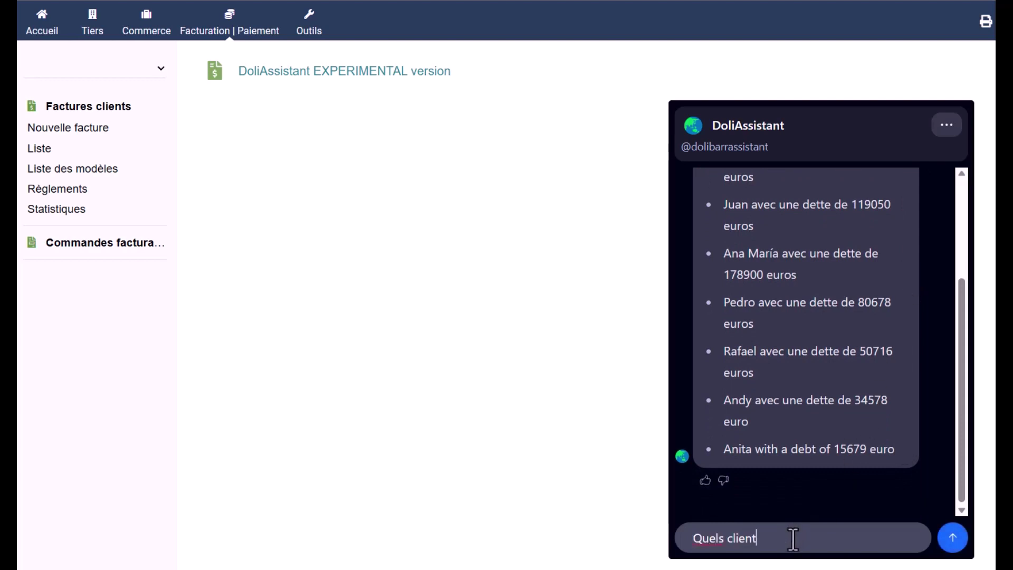
pyautogui.write("s j'ai le plus facturé")
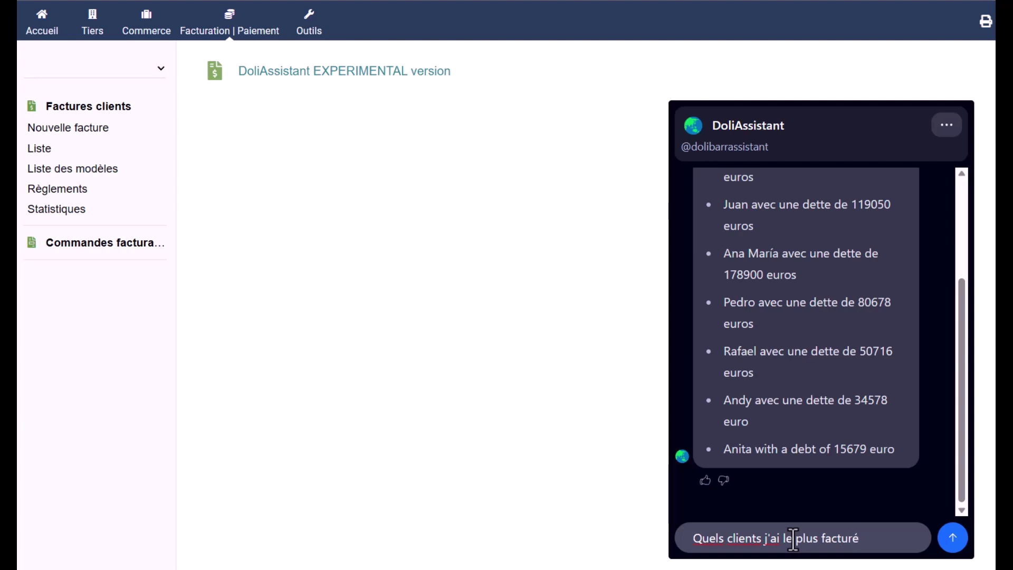
pyautogui.write('?')
pyautogui.press('Return')
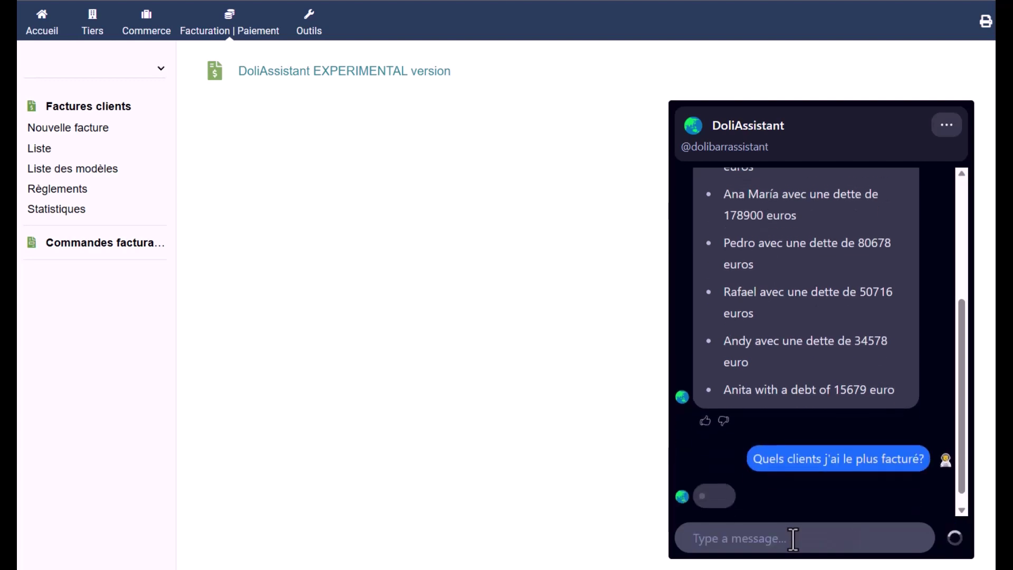